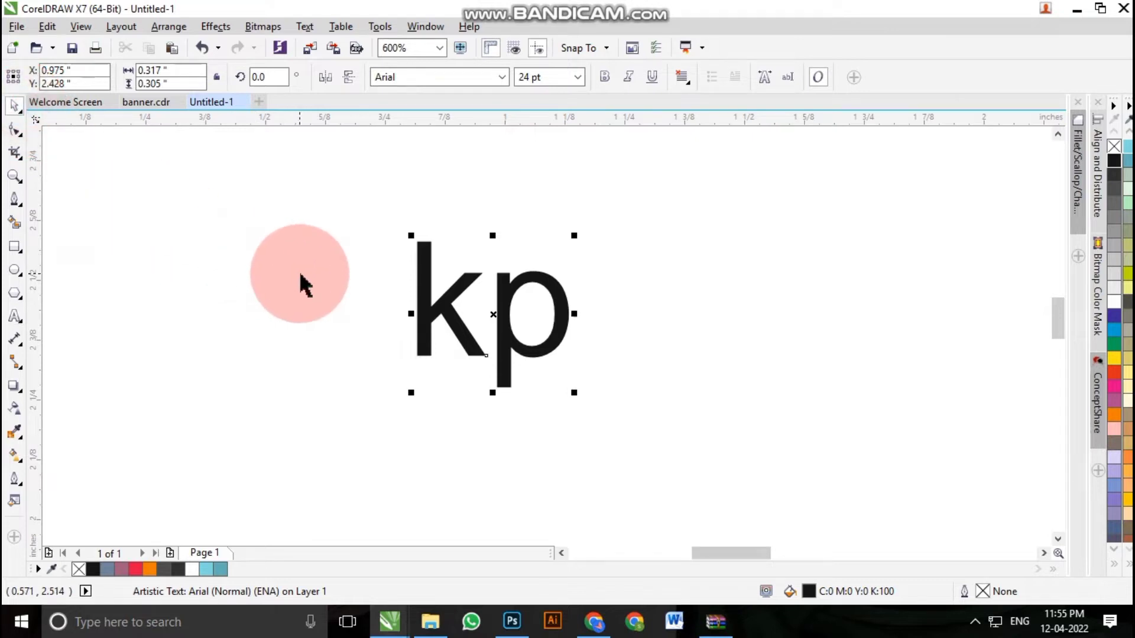
Step: Change the font of the "kp" text to Aquire
key("shift+F2")
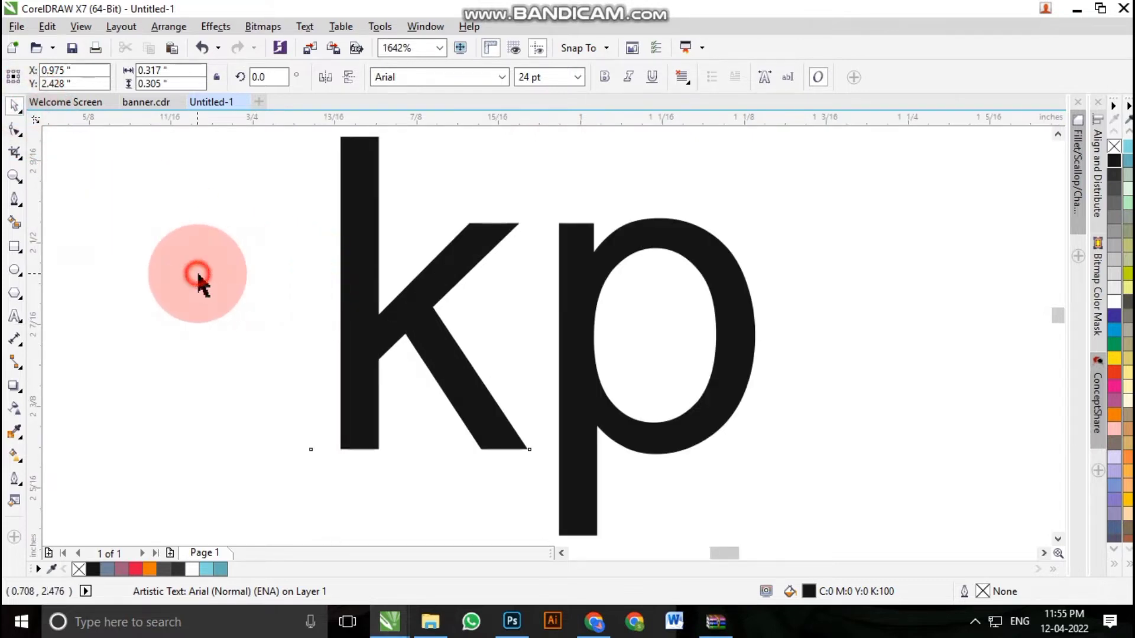
left_click(197, 272)
left_click(356, 287)
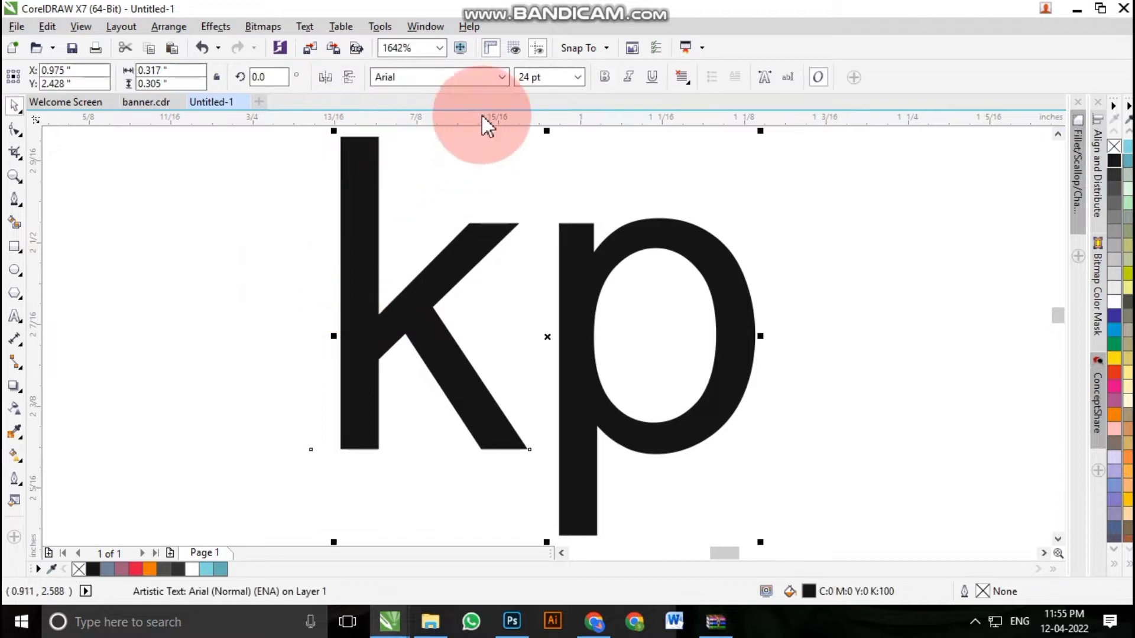
left_click(502, 77)
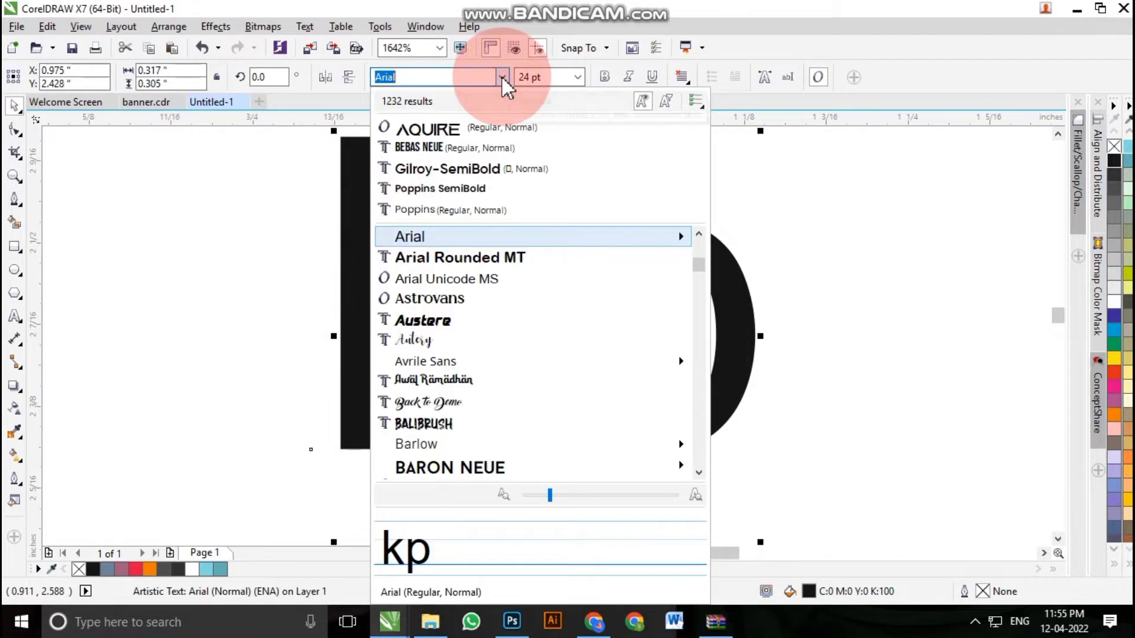
left_click(460, 131)
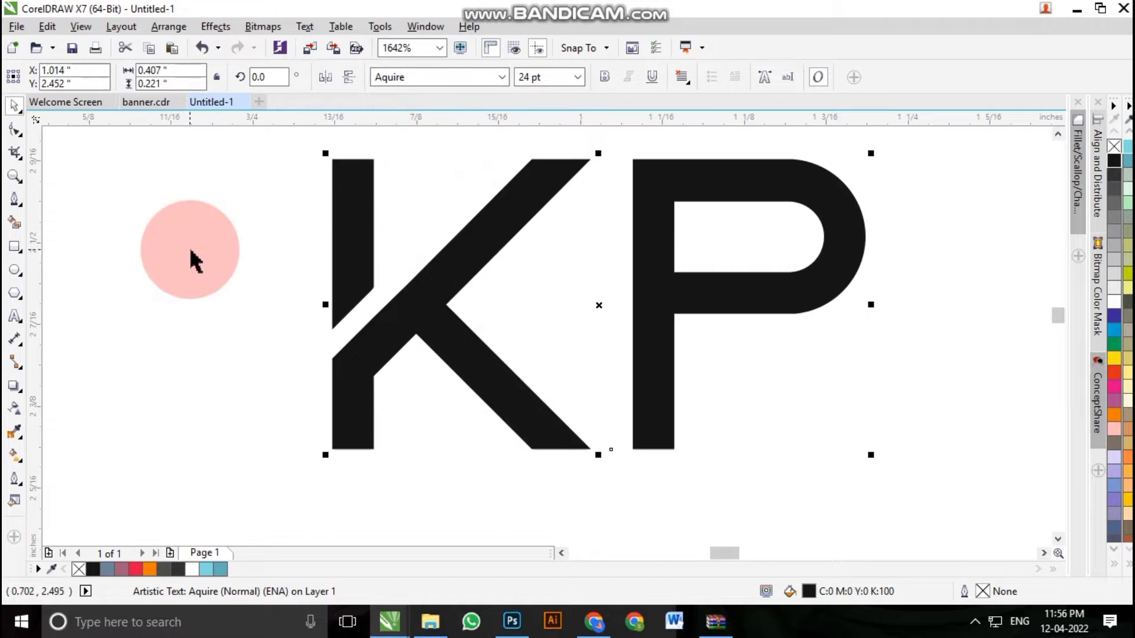
Step: Break the KP artistic text apart into separate K and P letters
left_click(443, 297)
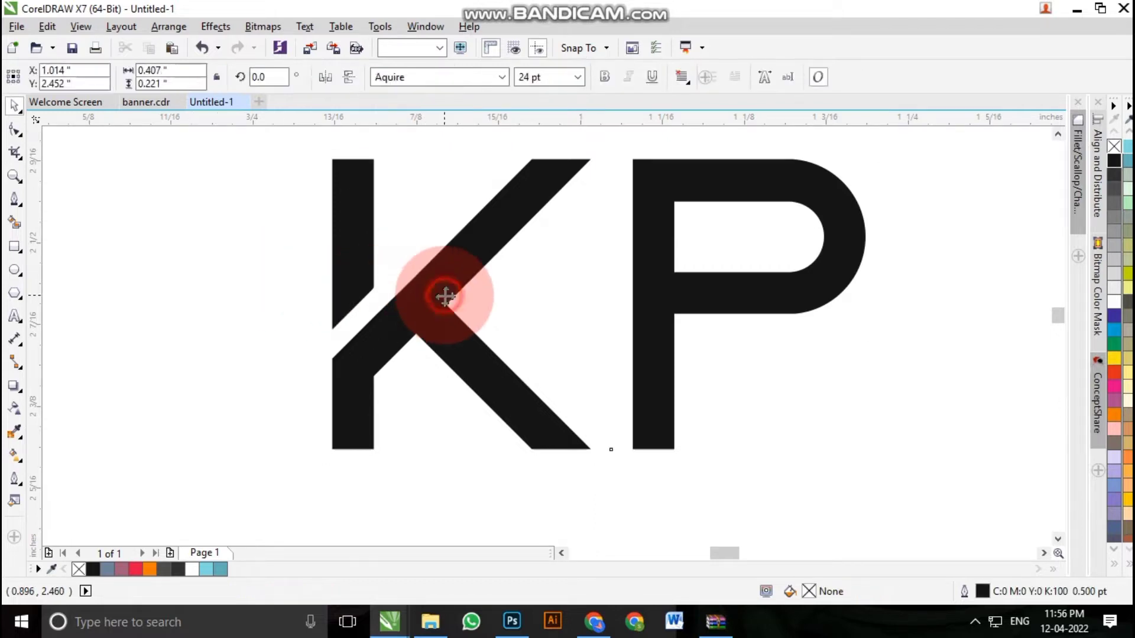
left_click(175, 27)
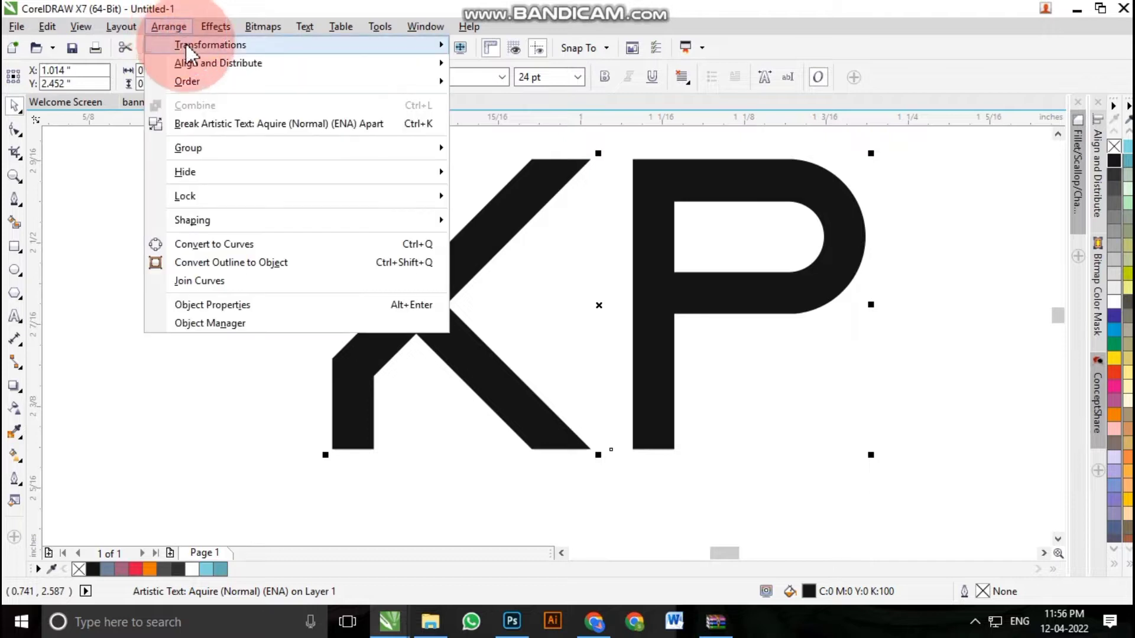
left_click(228, 124)
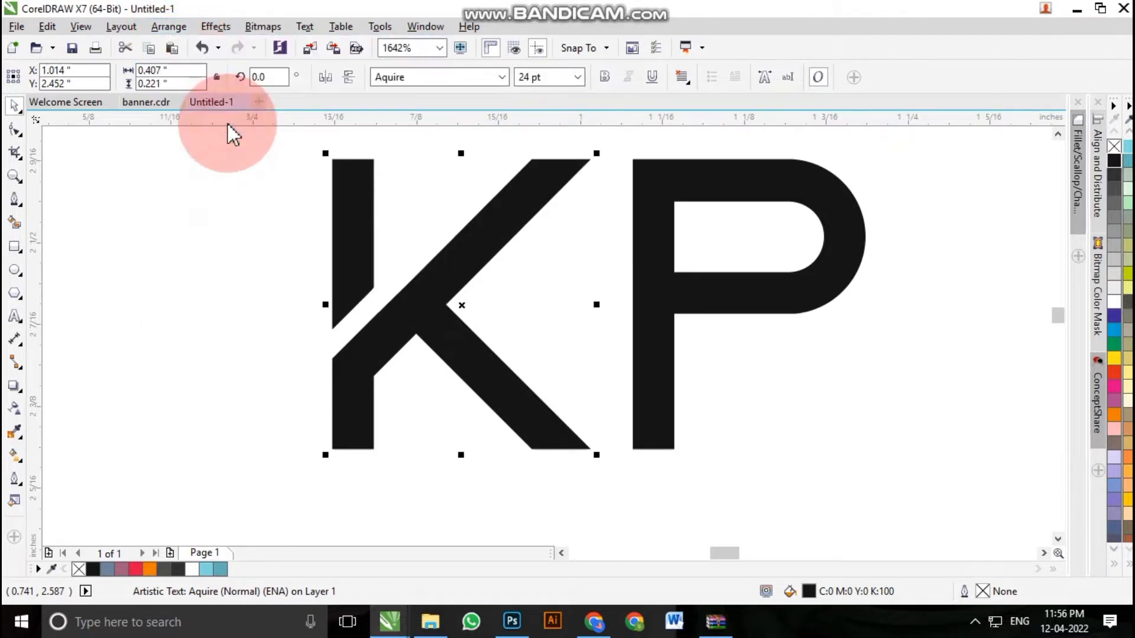
left_click(278, 293)
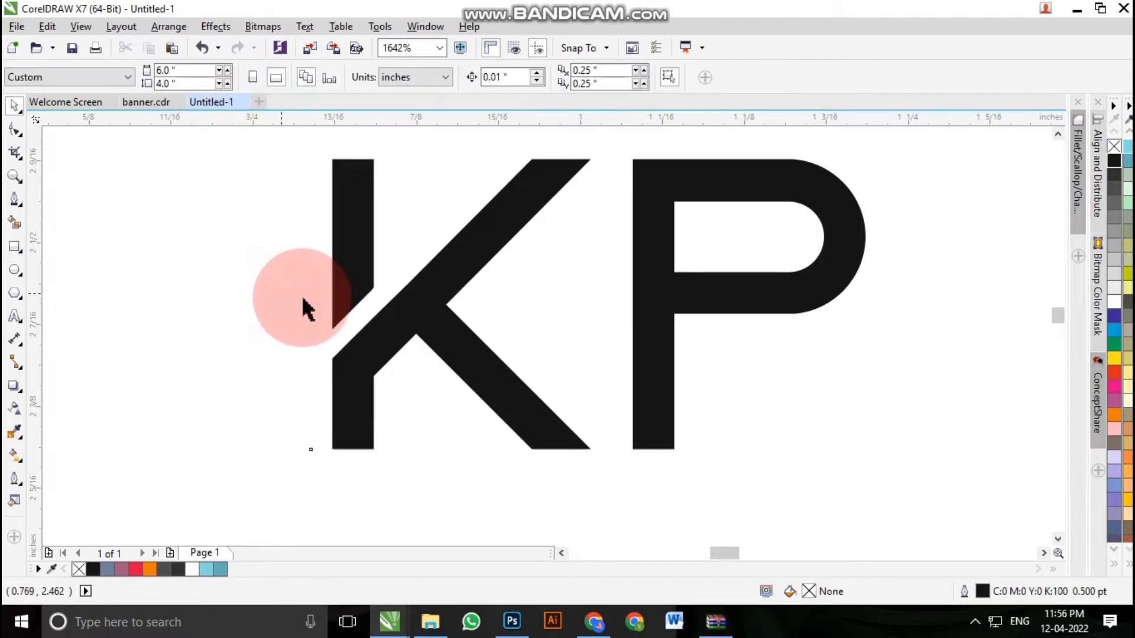
Step: Remove the fill from both letters and give them a black outline
left_click(416, 317)
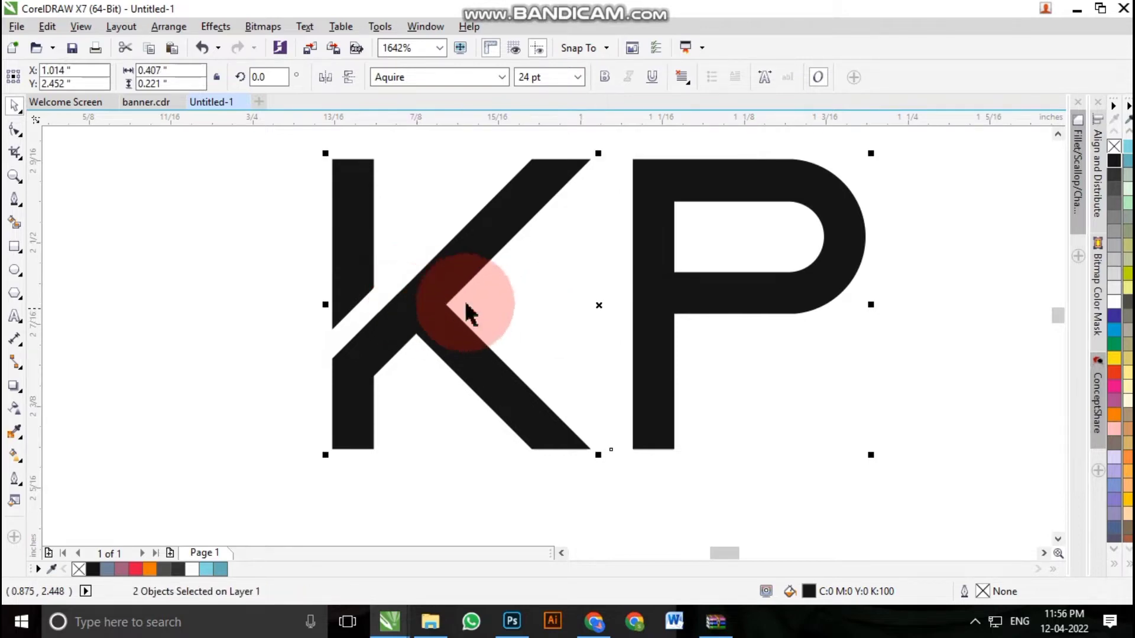
left_click(1115, 147)
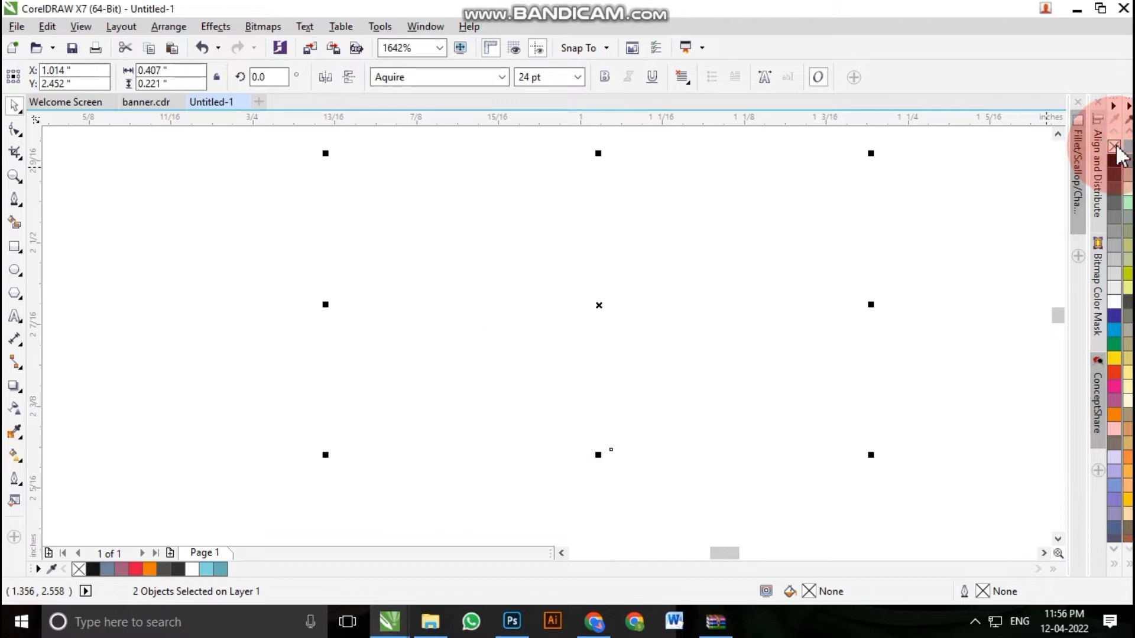
right_click(1114, 162)
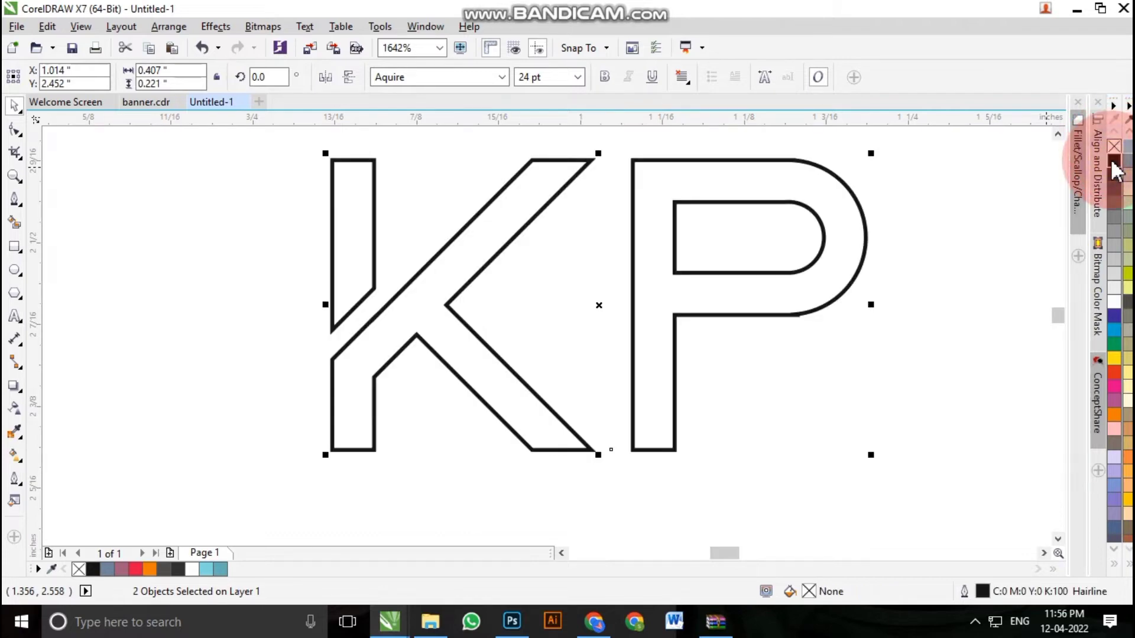
left_click(955, 321)
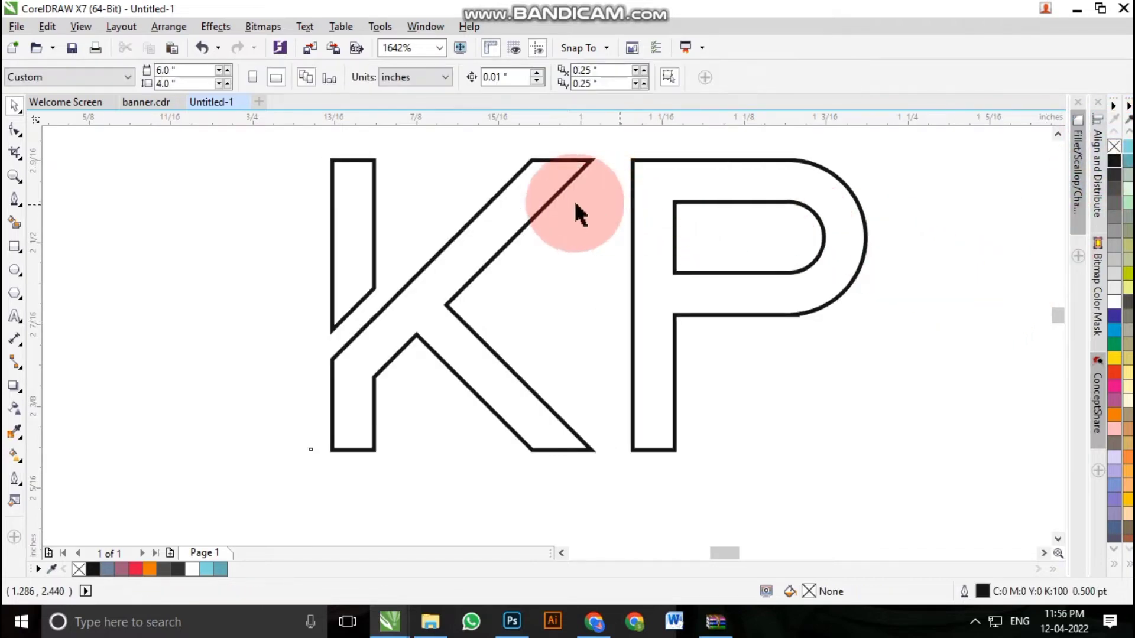
Step: Give both letters' outlines round corners and round line caps, with Behind fill and Scale with object enabled
scroll(774, 316, "up", 2)
scroll(806, 335, "up", 1)
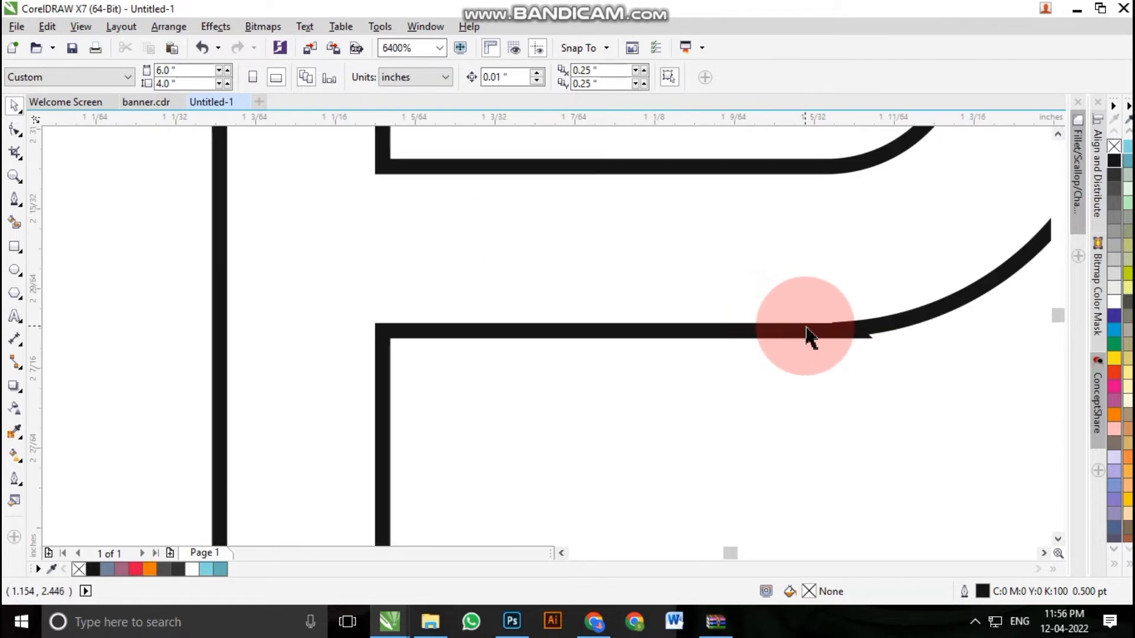
scroll(811, 339, "down", 2)
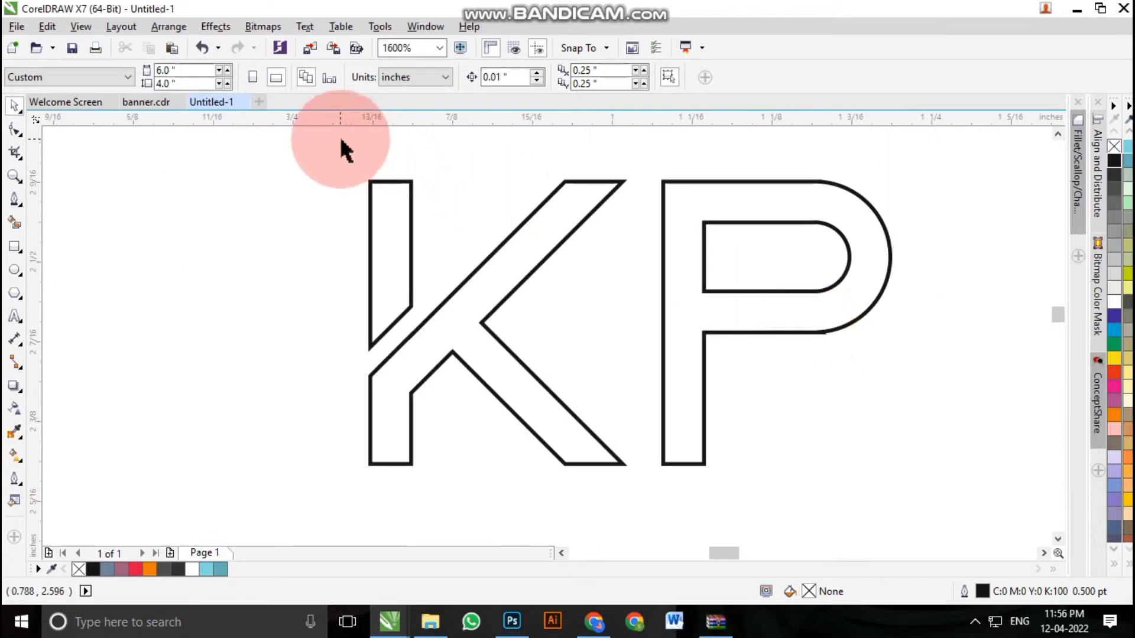
left_click_drag(340, 139, 898, 501)
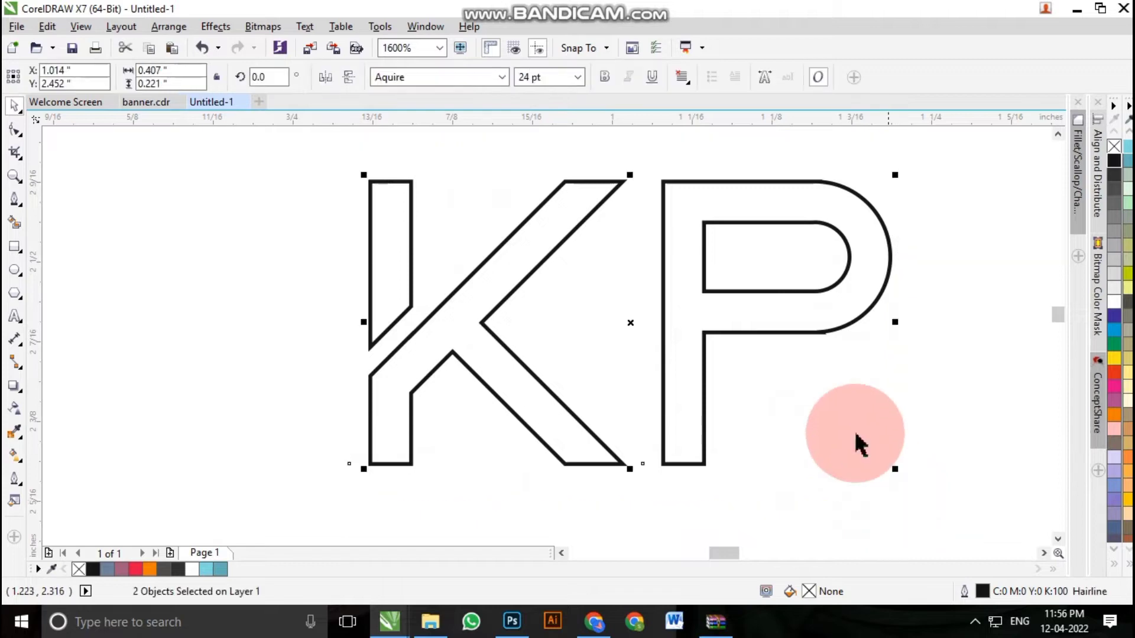
scroll(828, 342, "up", 2)
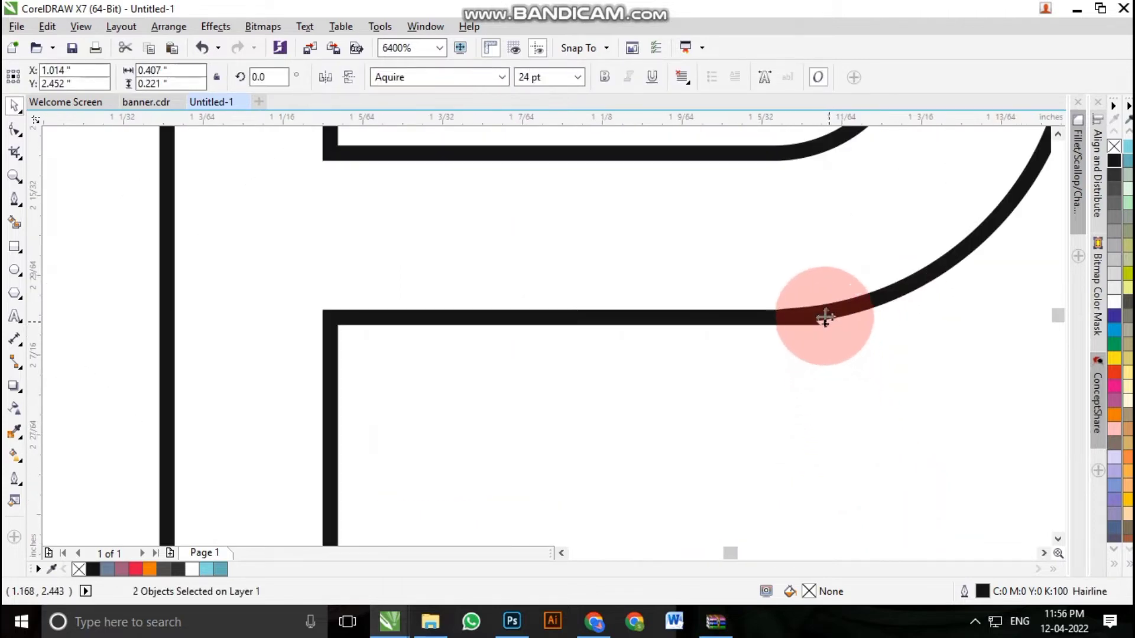
double_click(980, 587)
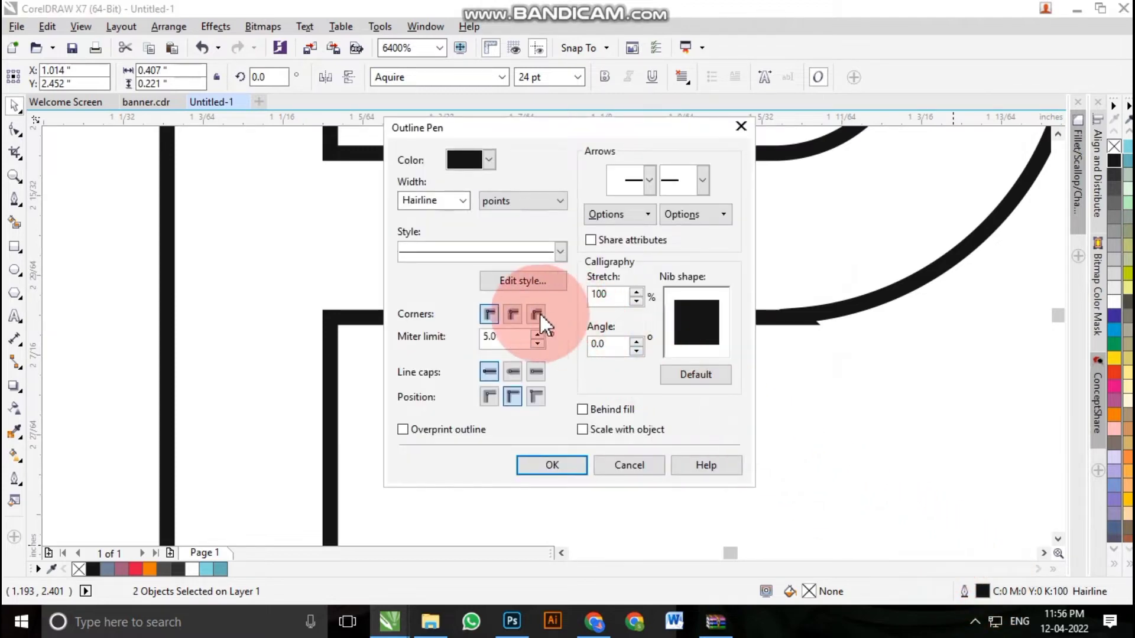
left_click(512, 312)
left_click(513, 370)
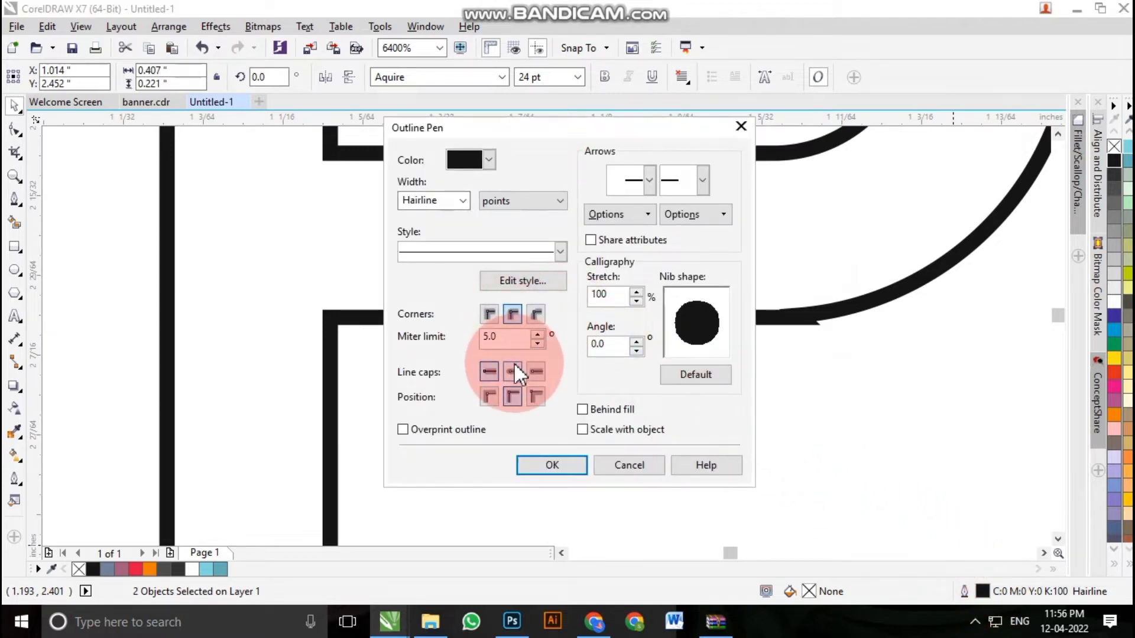
left_click(576, 415)
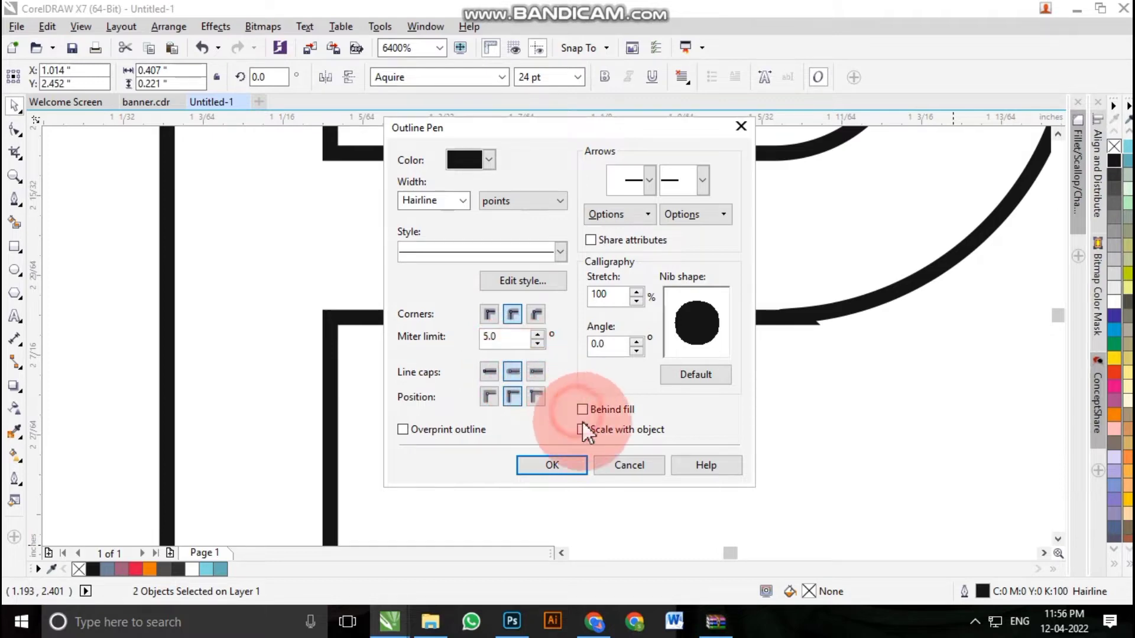
left_click(581, 410)
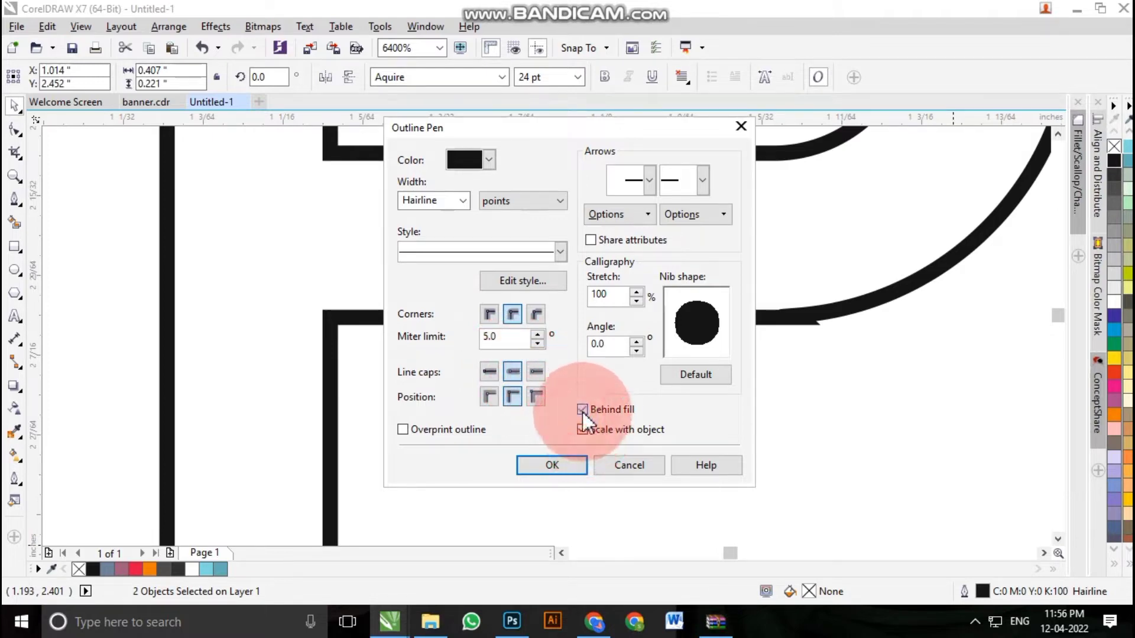
left_click(538, 461)
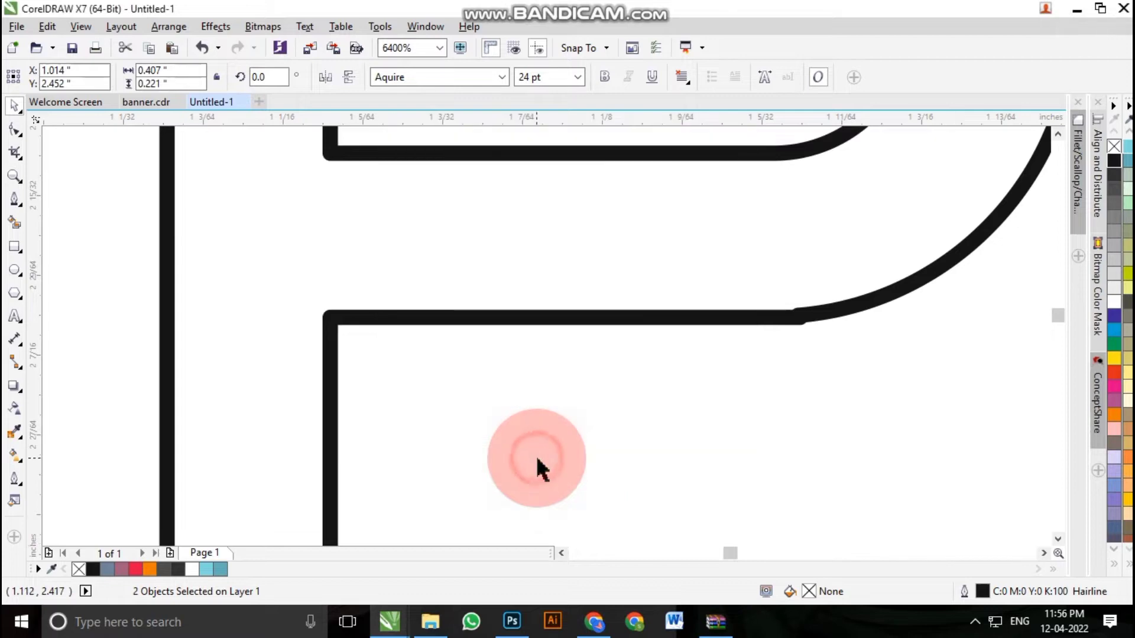
scroll(703, 403, "down", 1)
scroll(703, 414, "down", 1)
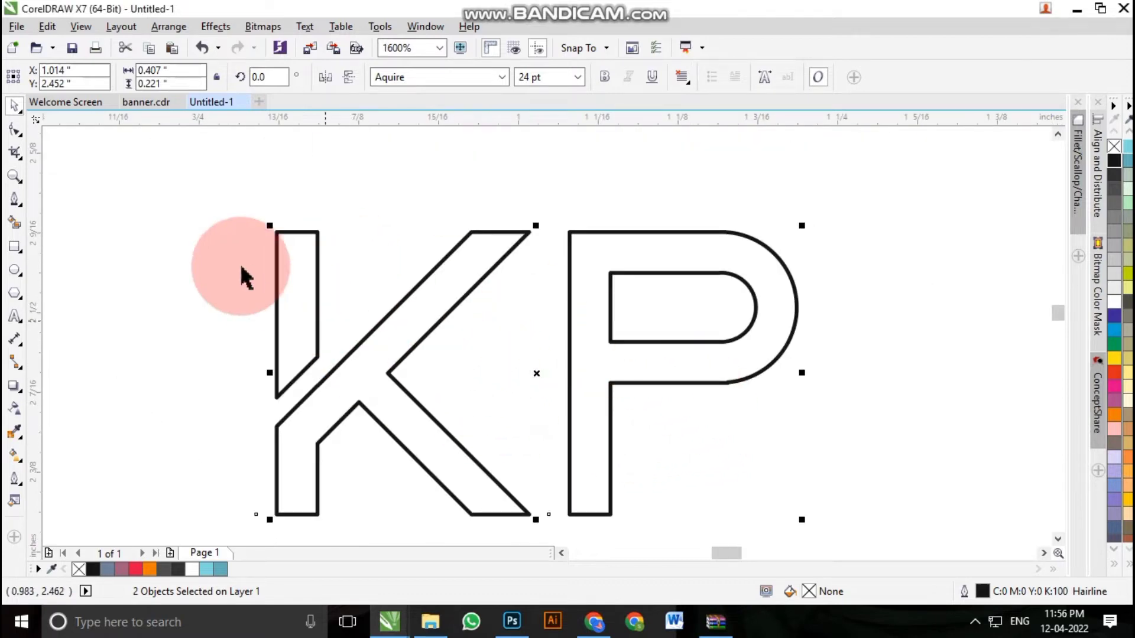
left_click(221, 247)
scroll(519, 283, "down", 1)
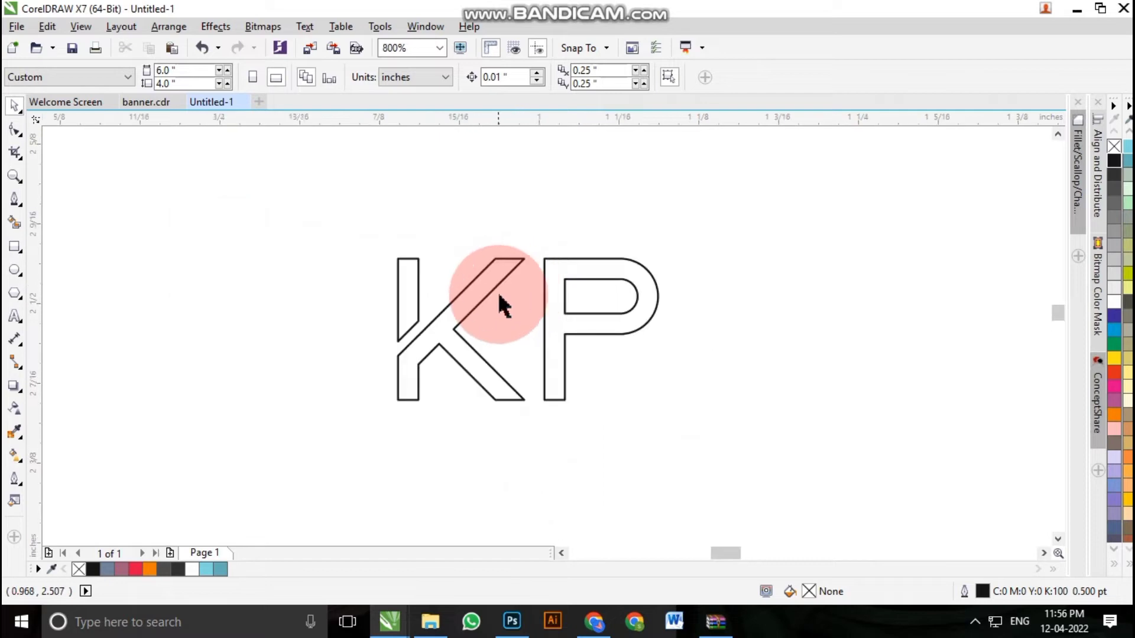
Step: Move the P horizontally onto the K so that the outer edges of their stems coincide
scroll(497, 293, "up", 1)
left_click(592, 307)
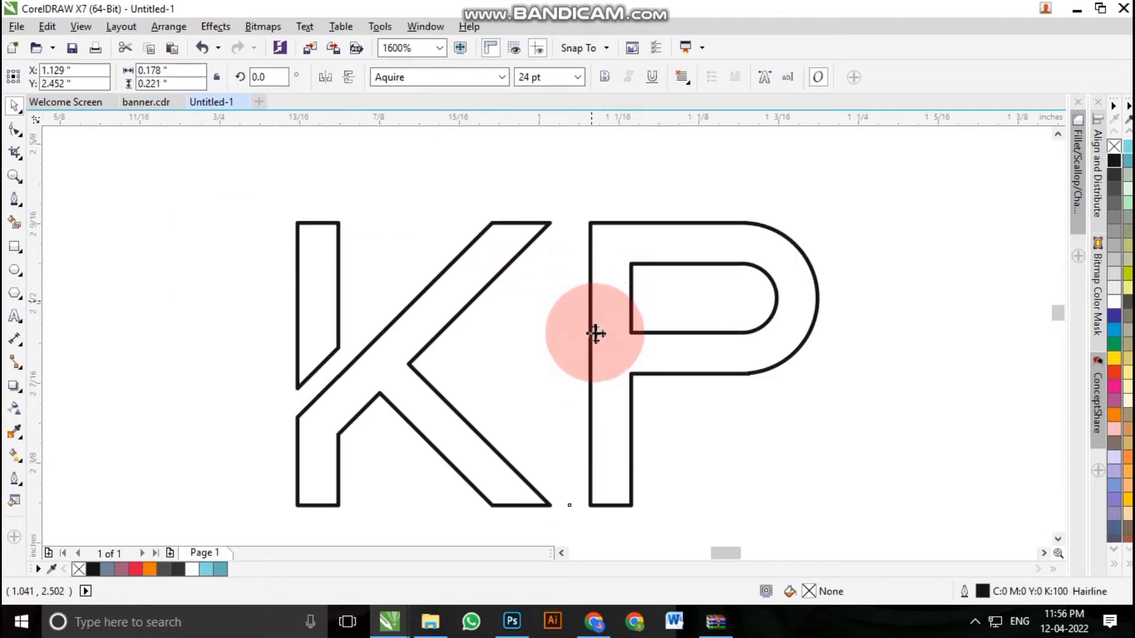
left_click(626, 212)
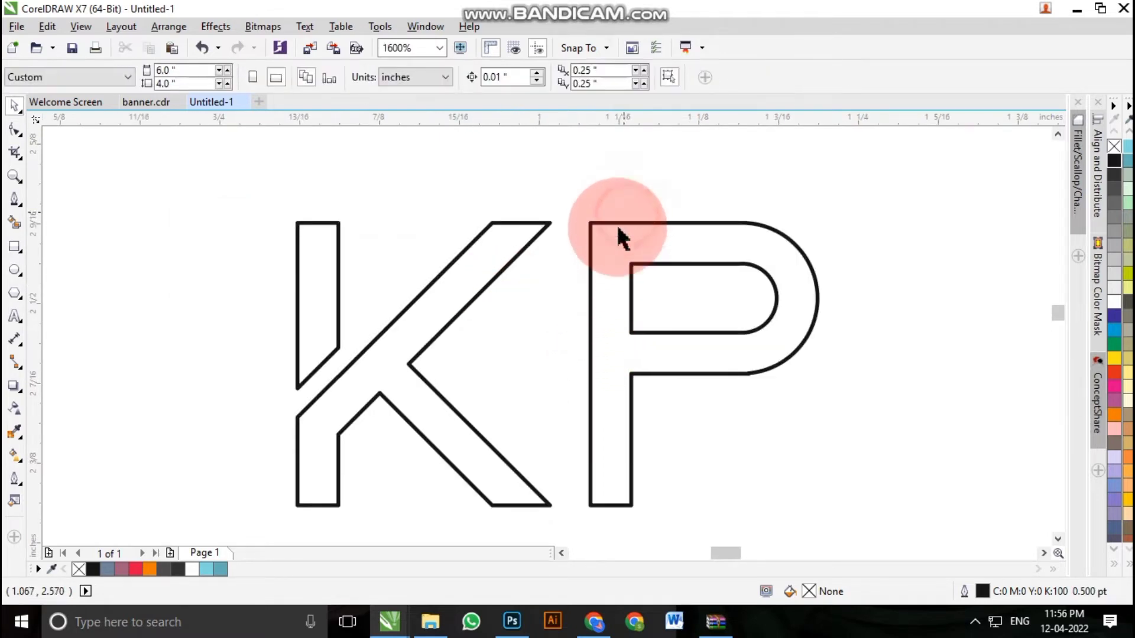
left_click(583, 295)
left_click(591, 301)
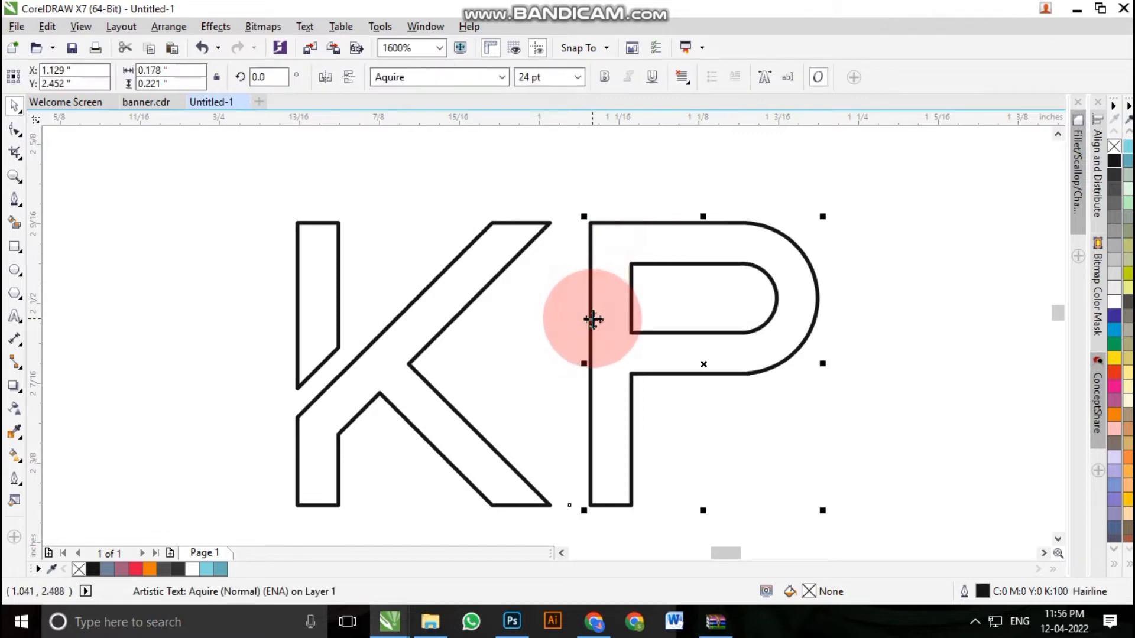
left_click_drag(594, 319, 293, 296)
left_click(242, 157)
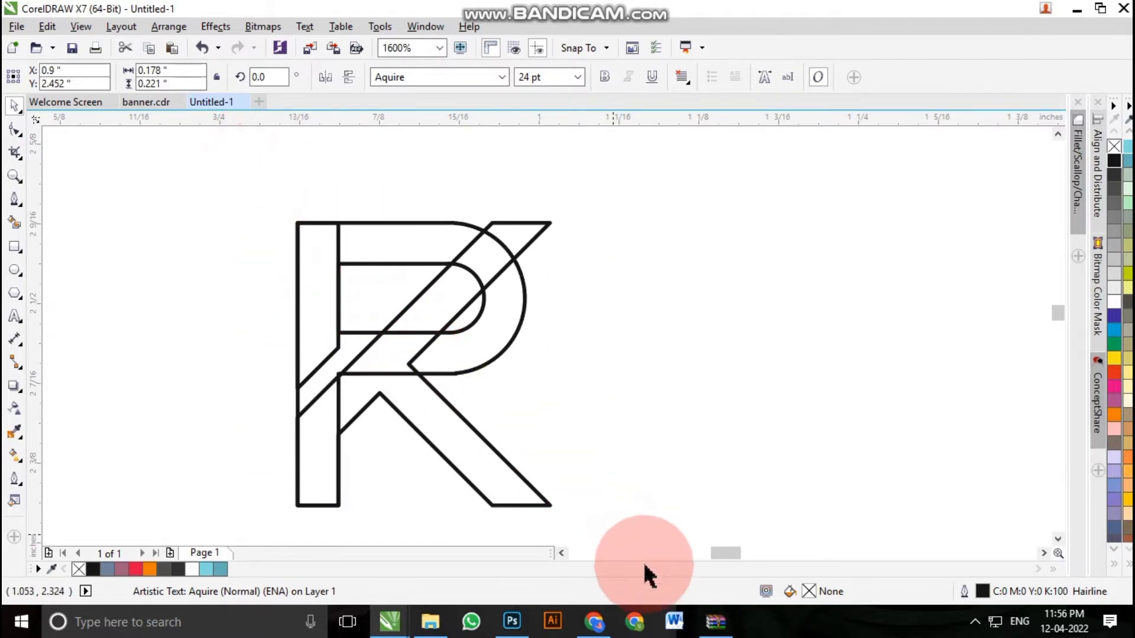
Step: Smart Fill the monogram's stem pieces, P bar and bowl, and K diagonal and leg in blue-grey, leaving the counters, diagonal gap and upper K tip empty
scroll(644, 566, "down", 1)
key("ctrl+a")
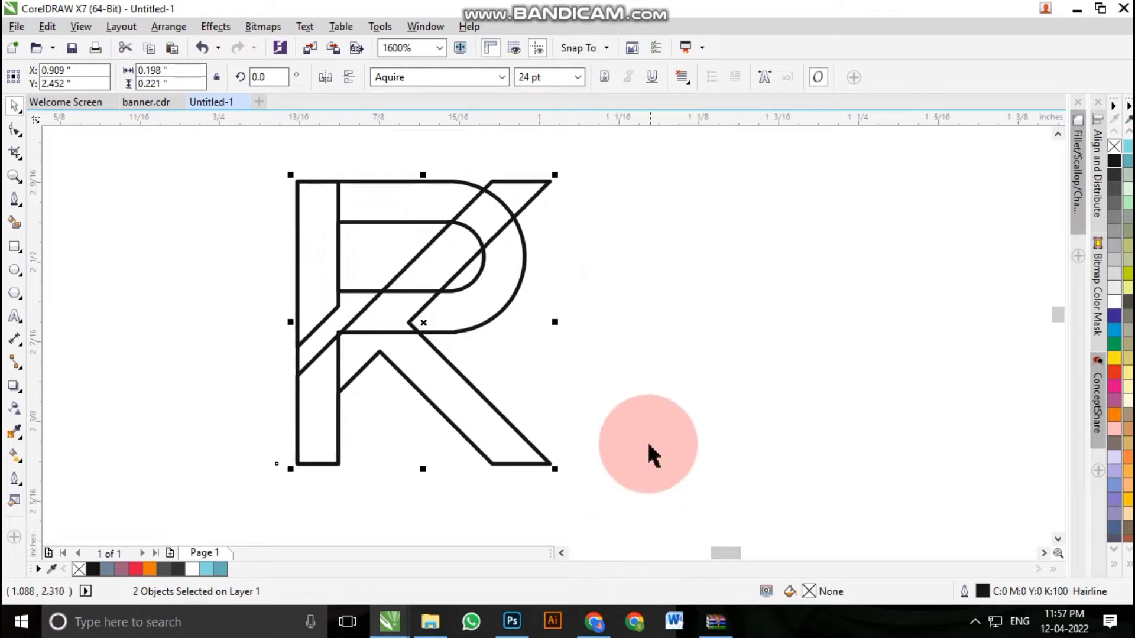
left_click(644, 408)
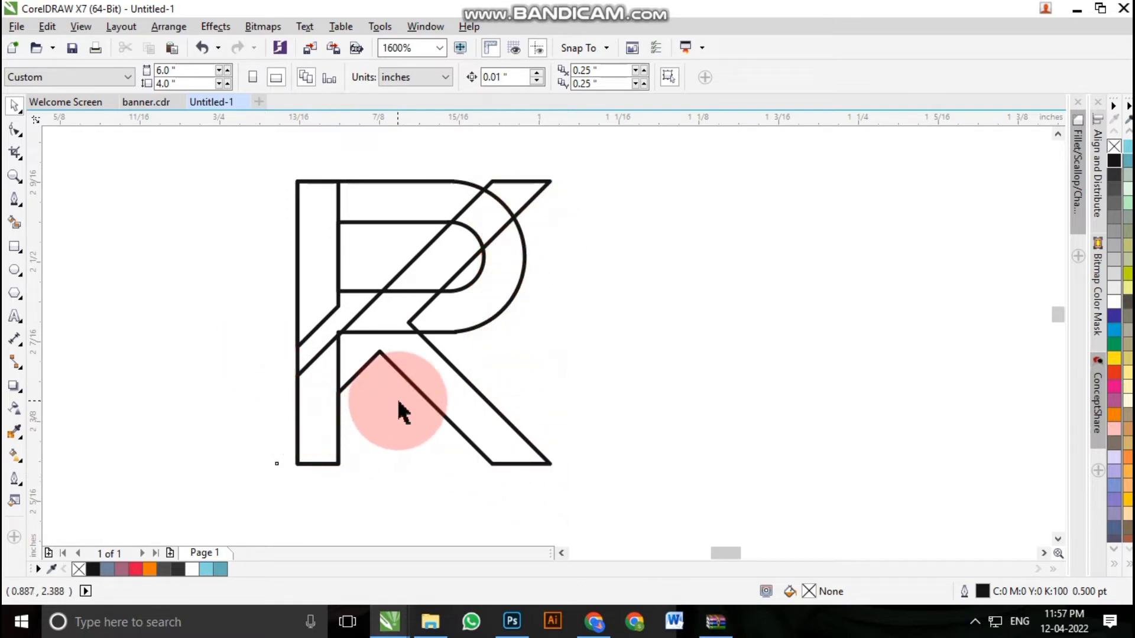
left_click(12, 226)
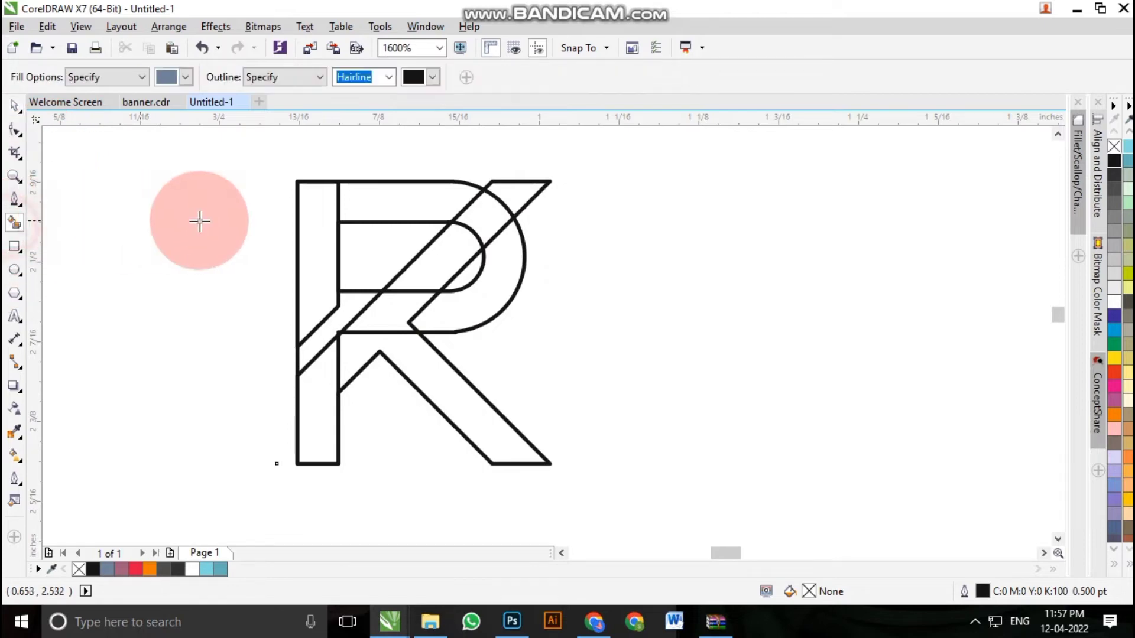
left_click(310, 264)
left_click(375, 203)
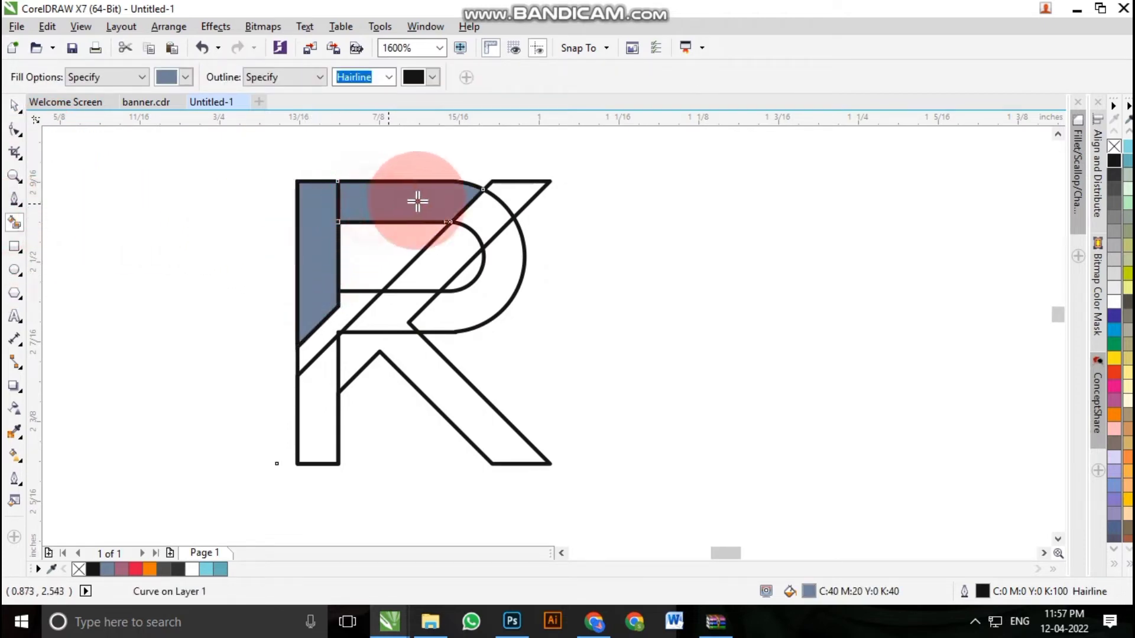
left_click(480, 220)
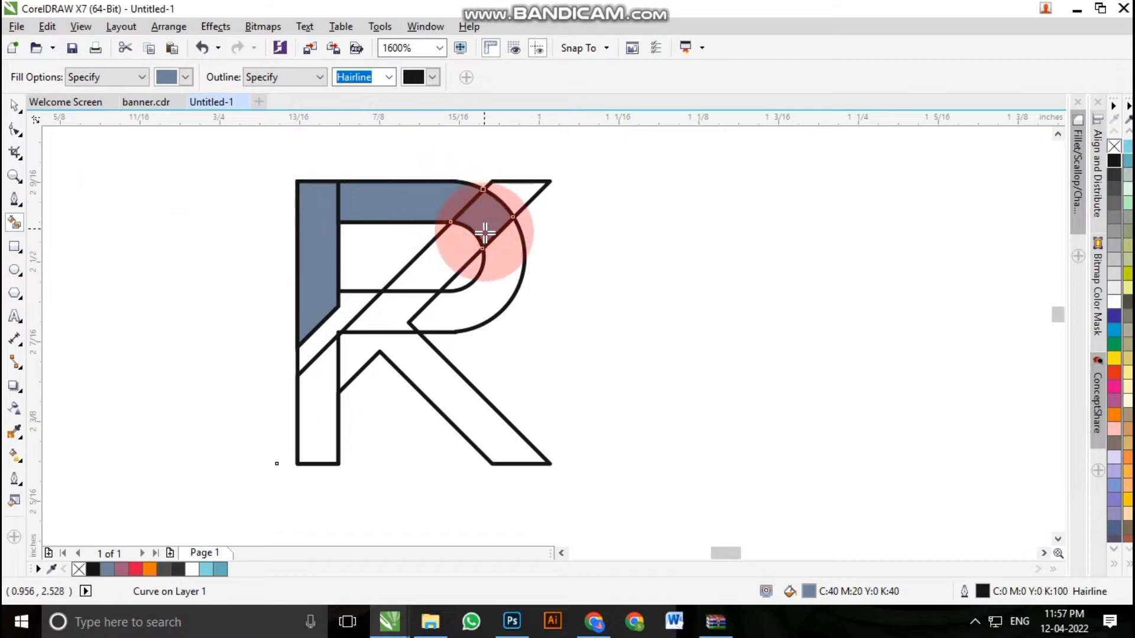
left_click(437, 251)
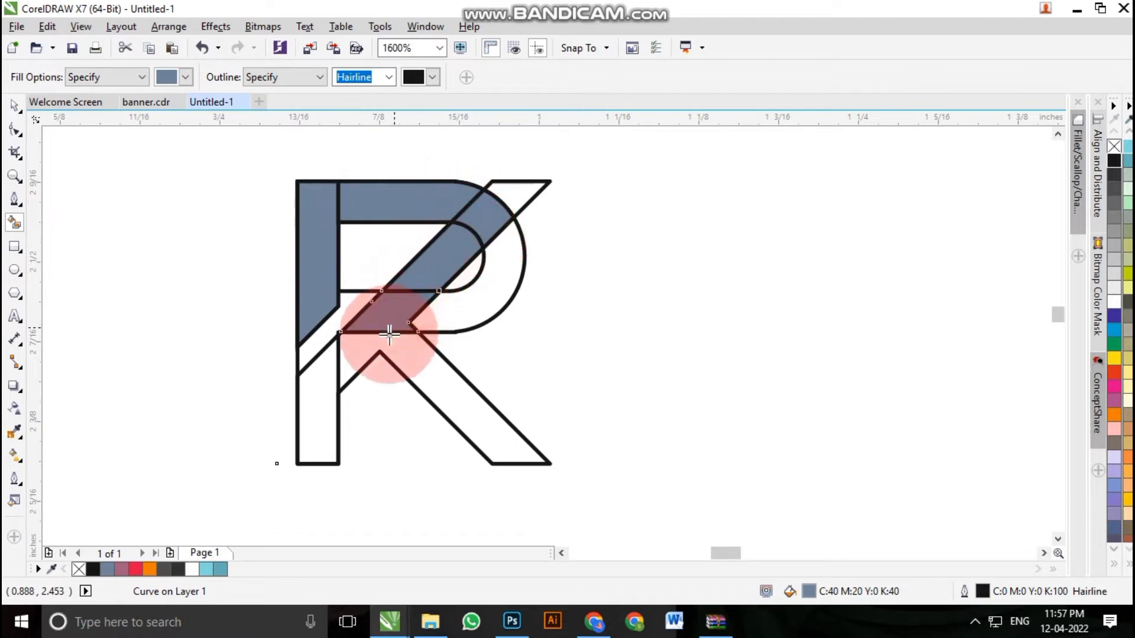
left_click(349, 355)
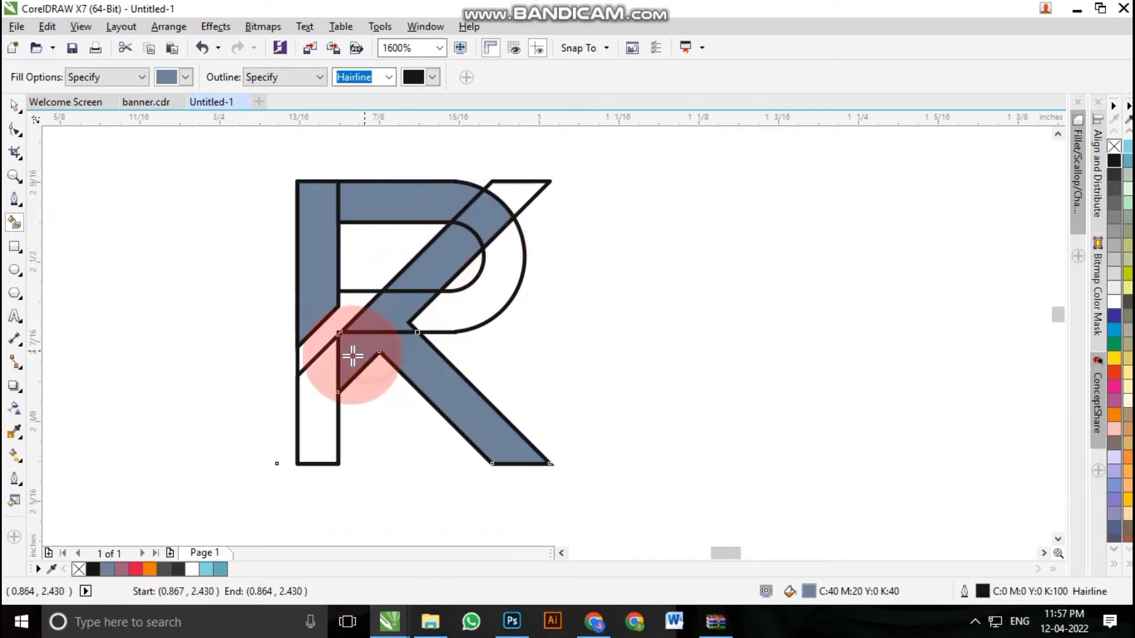
left_click(330, 382)
left_click(446, 323)
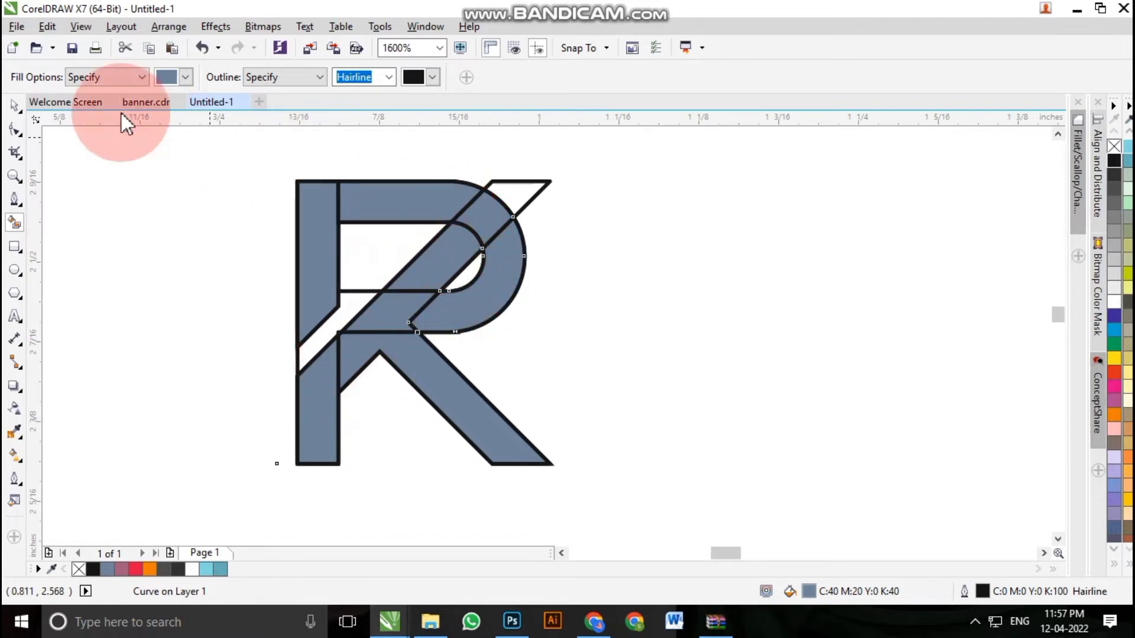
Step: Delete the original outlined K and P text letters, keeping the blue-grey filled shapes
left_click(14, 105)
left_click(464, 207)
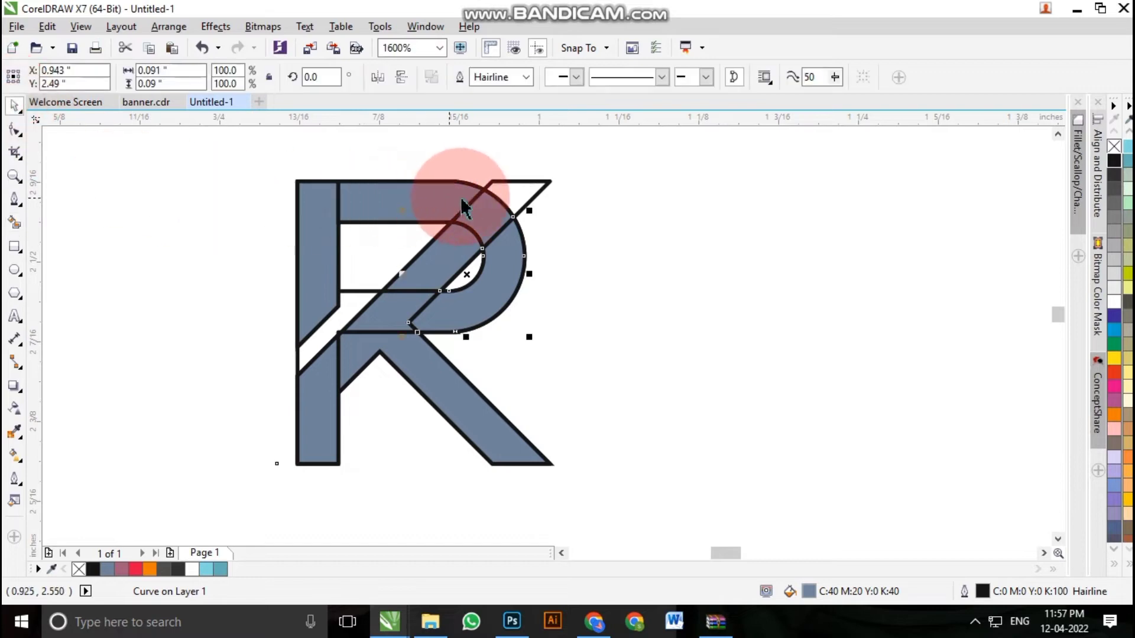
left_click_drag(464, 207, 509, 198)
left_click(517, 185)
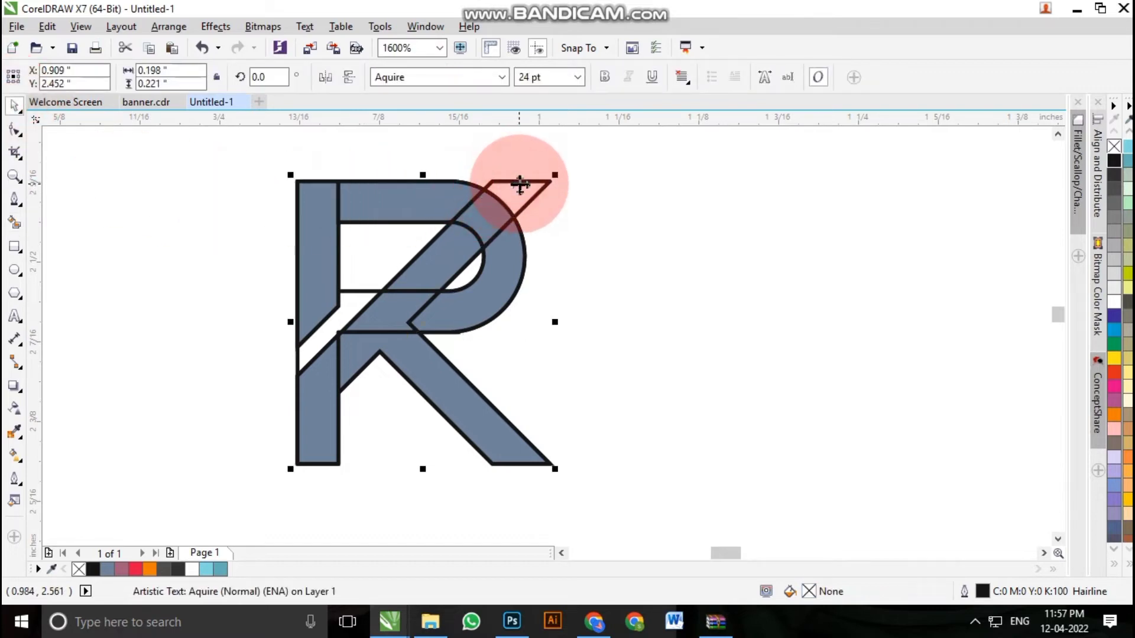
left_click(418, 254)
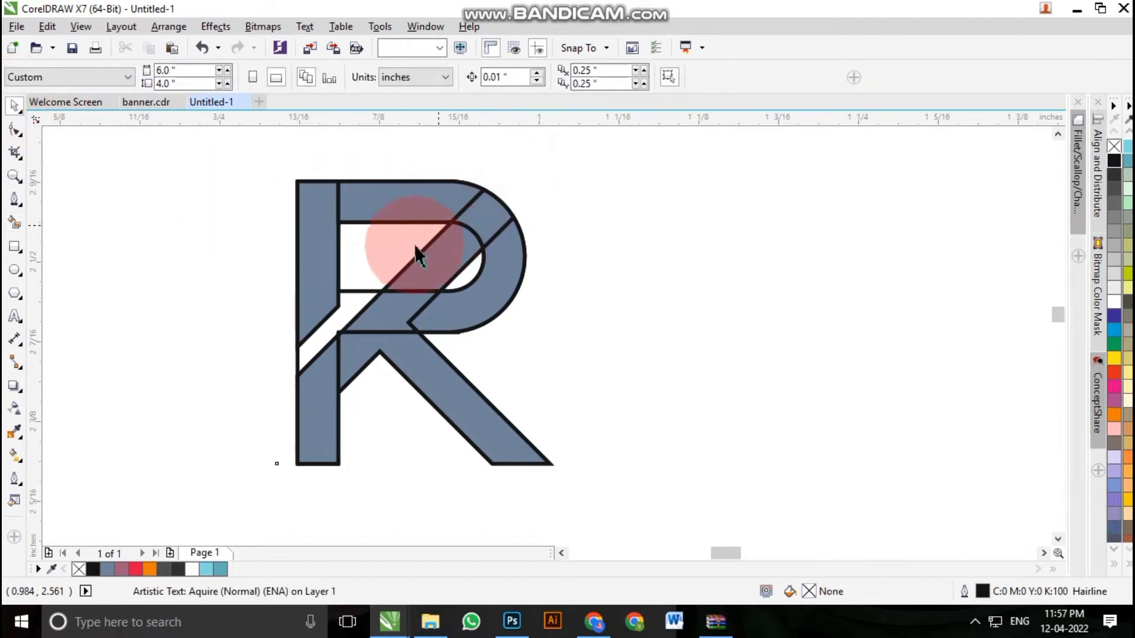
left_click(359, 292)
left_click(361, 291)
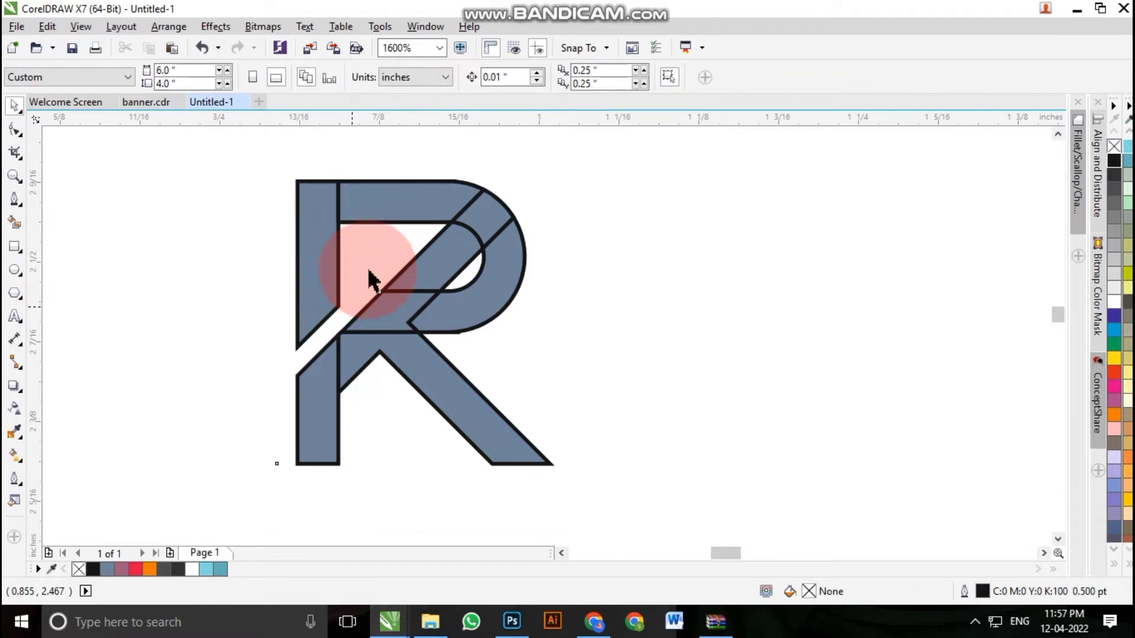
Step: Weld the monogram's upper stem piece and the P's top bar into one shape
left_click(413, 195)
left_click(312, 255)
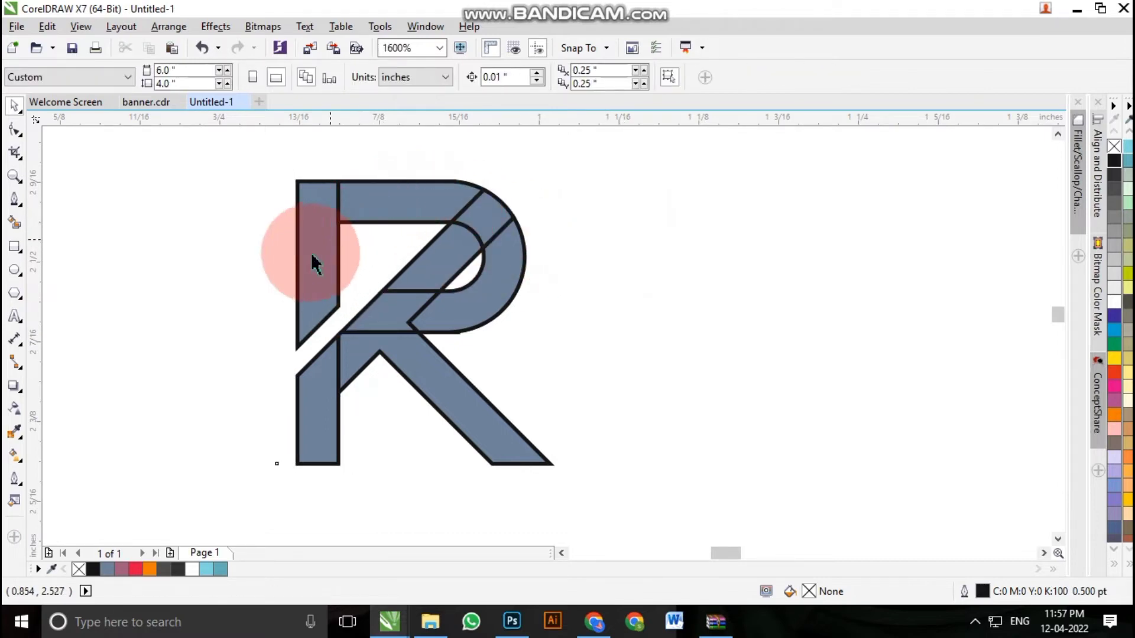
left_click(373, 198, "shift")
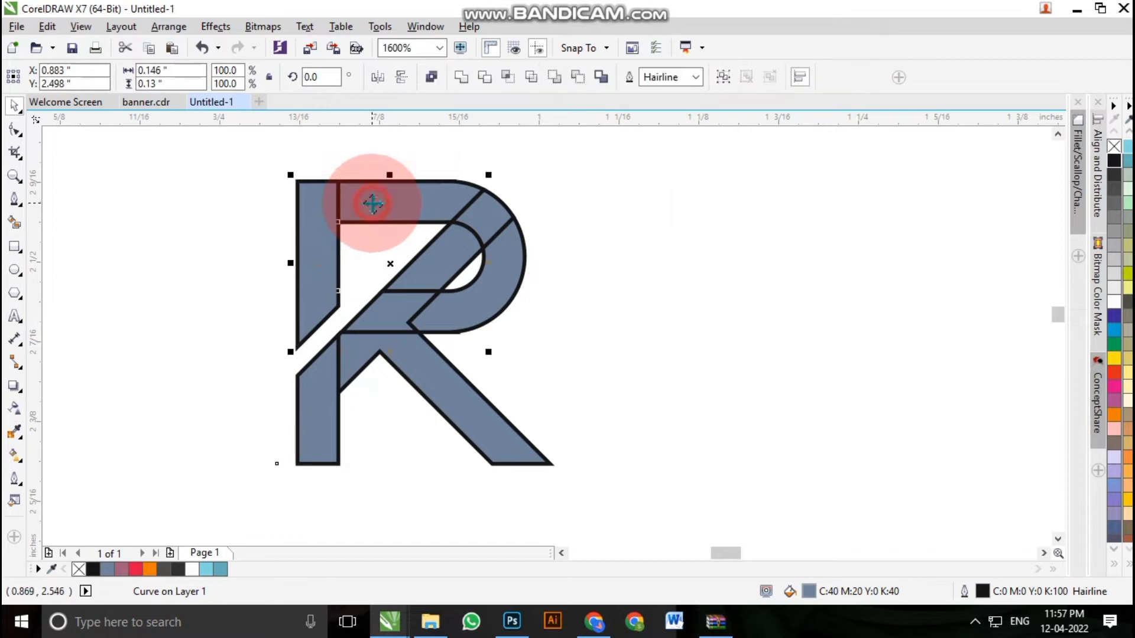
left_click(459, 76)
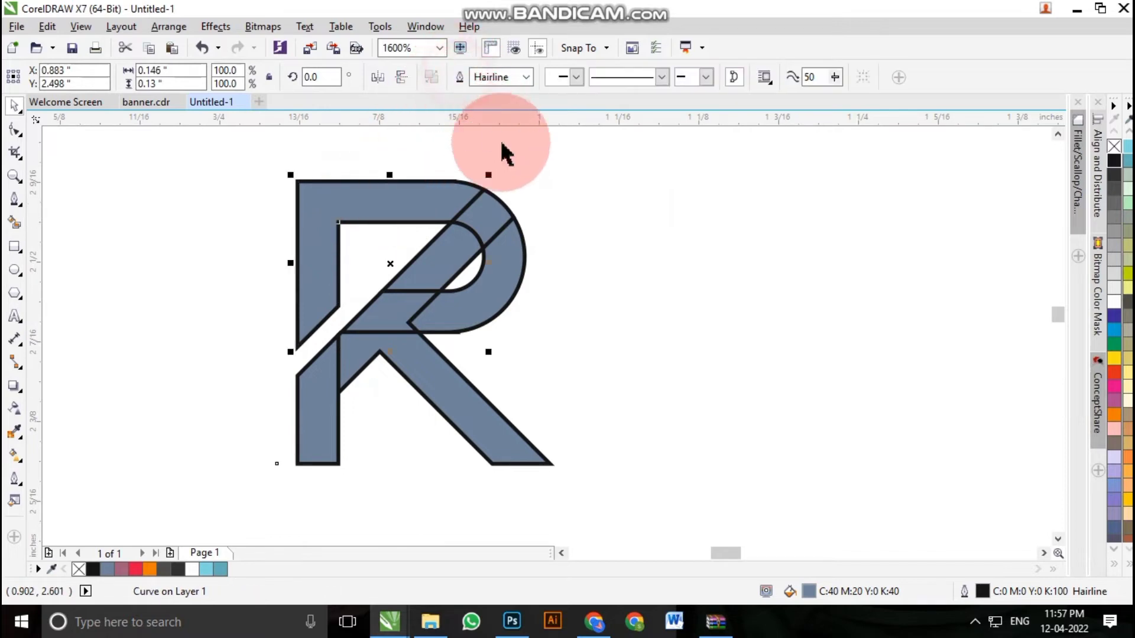
left_click(548, 172)
left_click(496, 230)
left_click(455, 256)
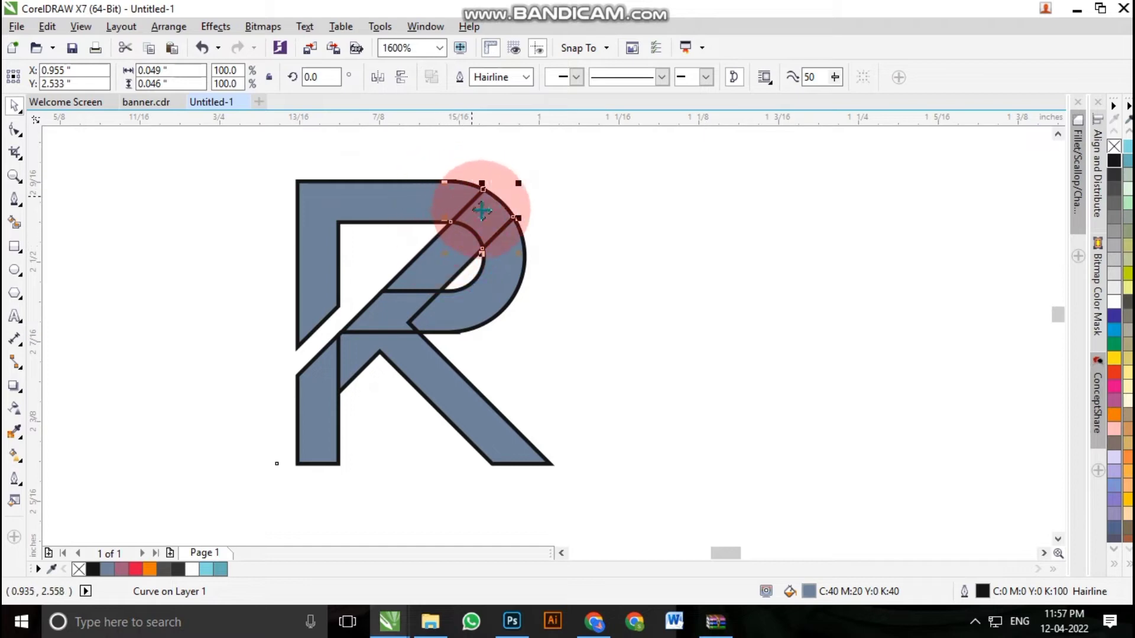
left_click(552, 239)
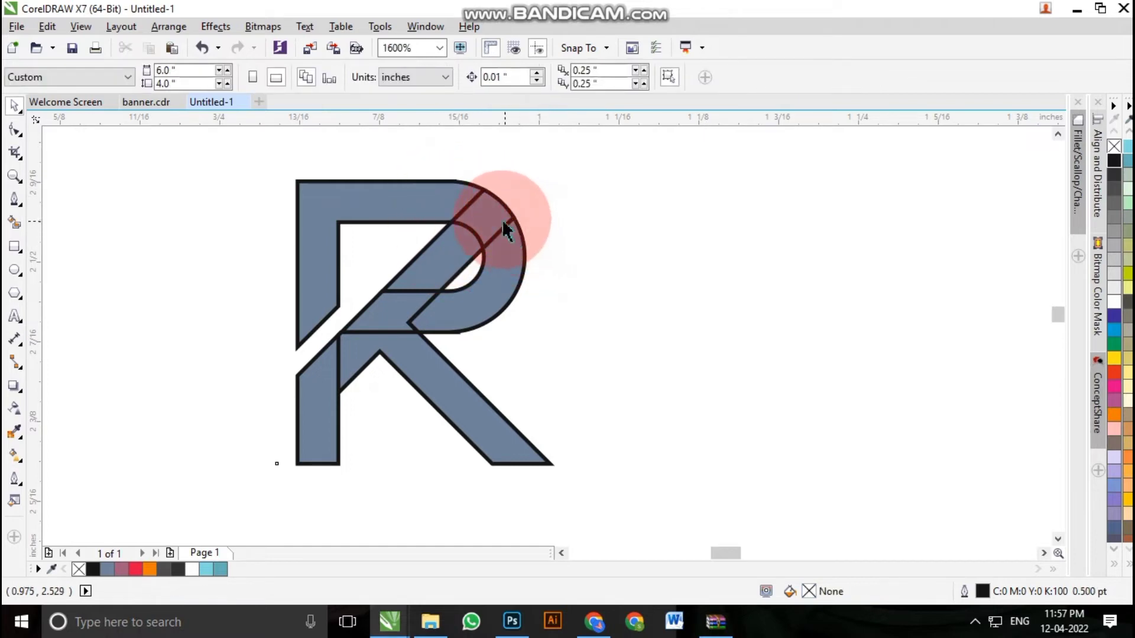
left_click(442, 257)
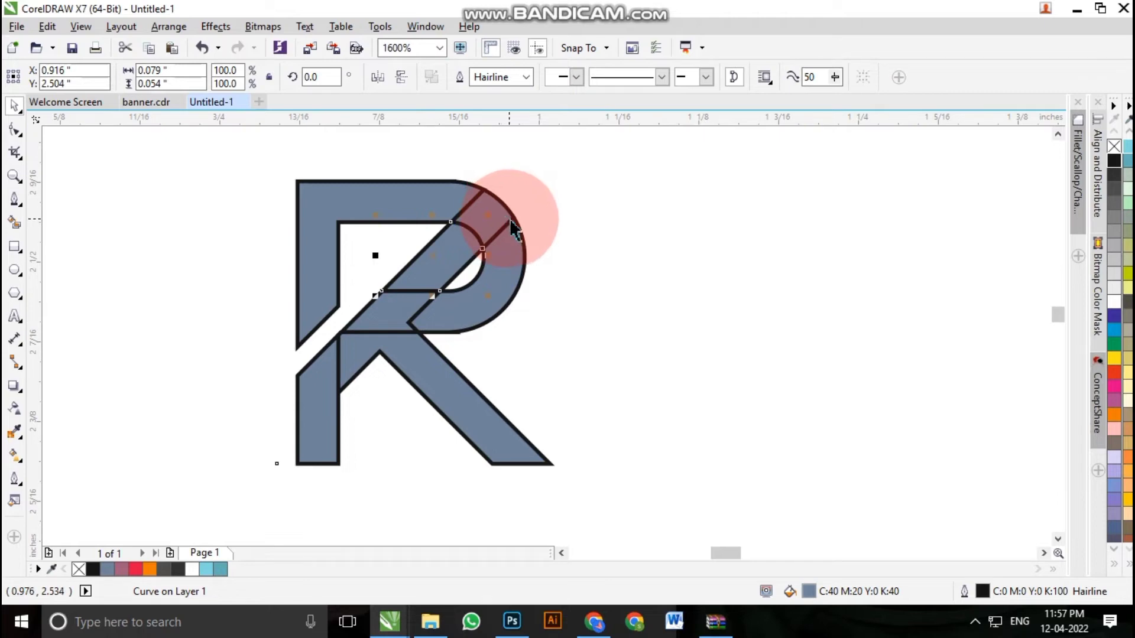
left_click(597, 233)
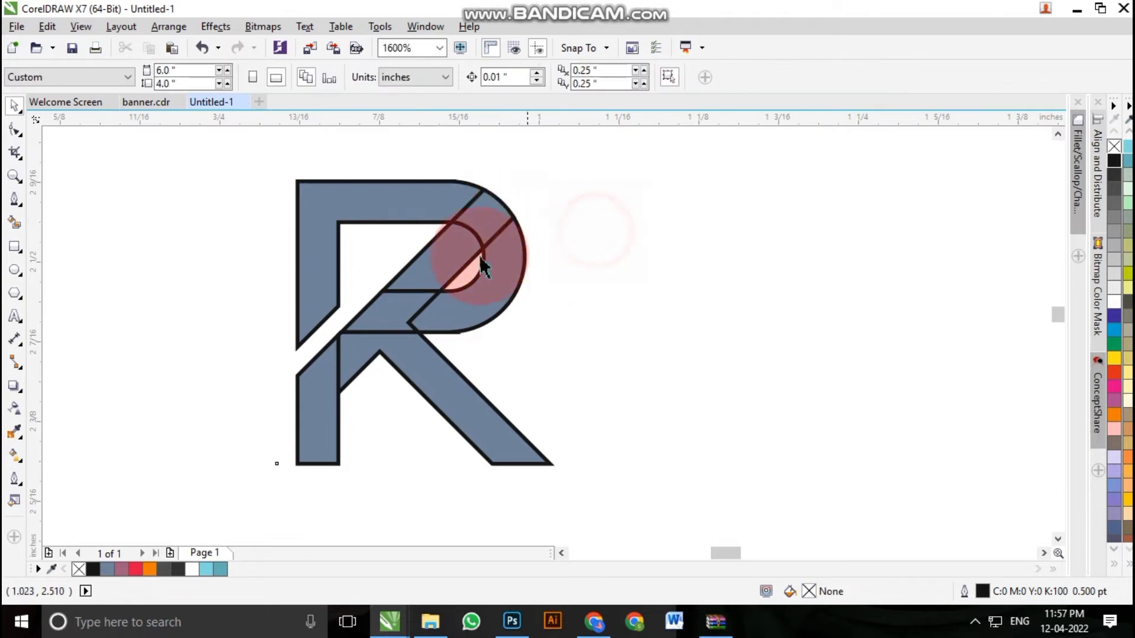
Step: Weld the two inner K diagonal segments, the K leg and the lower stem piece into one K shape
left_click(447, 260)
scroll(392, 309, "up", 2)
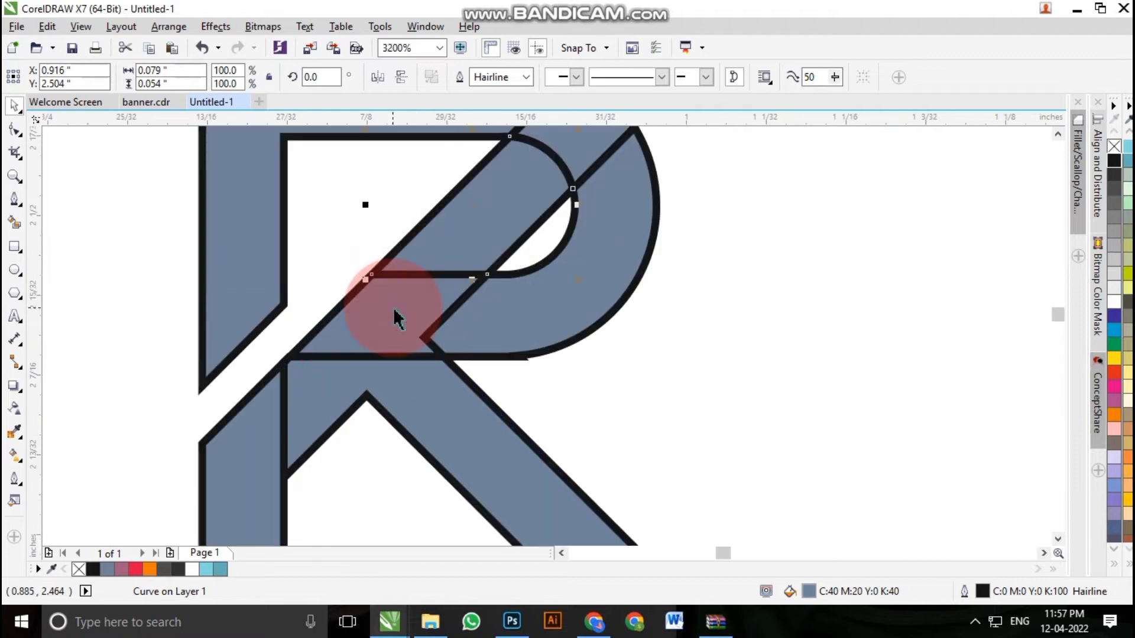
left_click(393, 309, "shift")
scroll(393, 309, "down", 2)
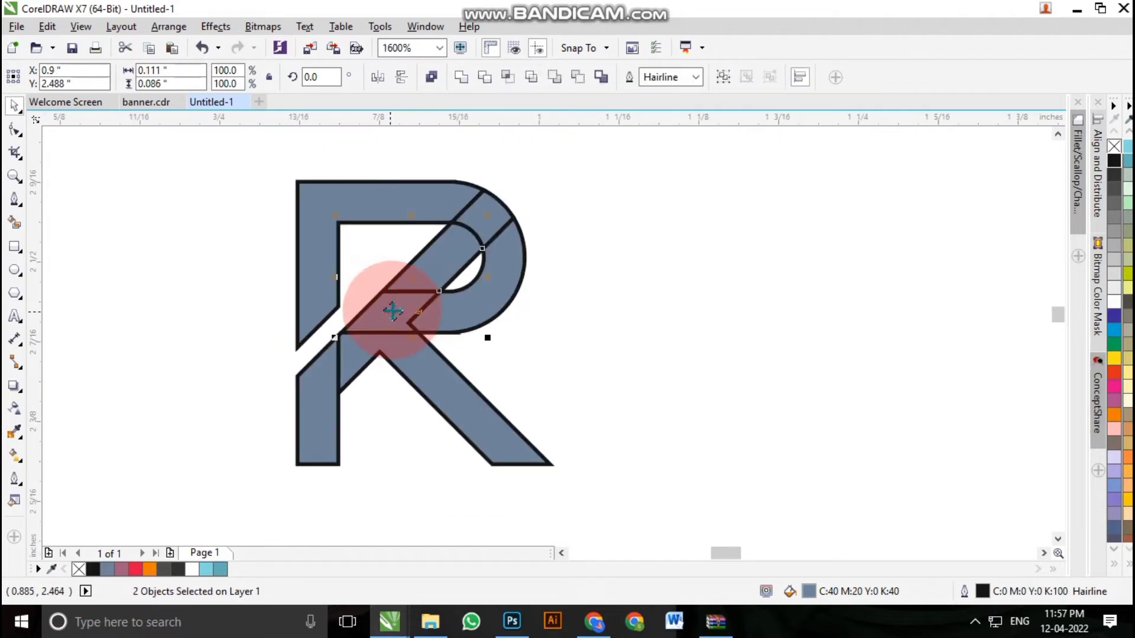
left_click(365, 365, "shift")
left_click(328, 410, "shift")
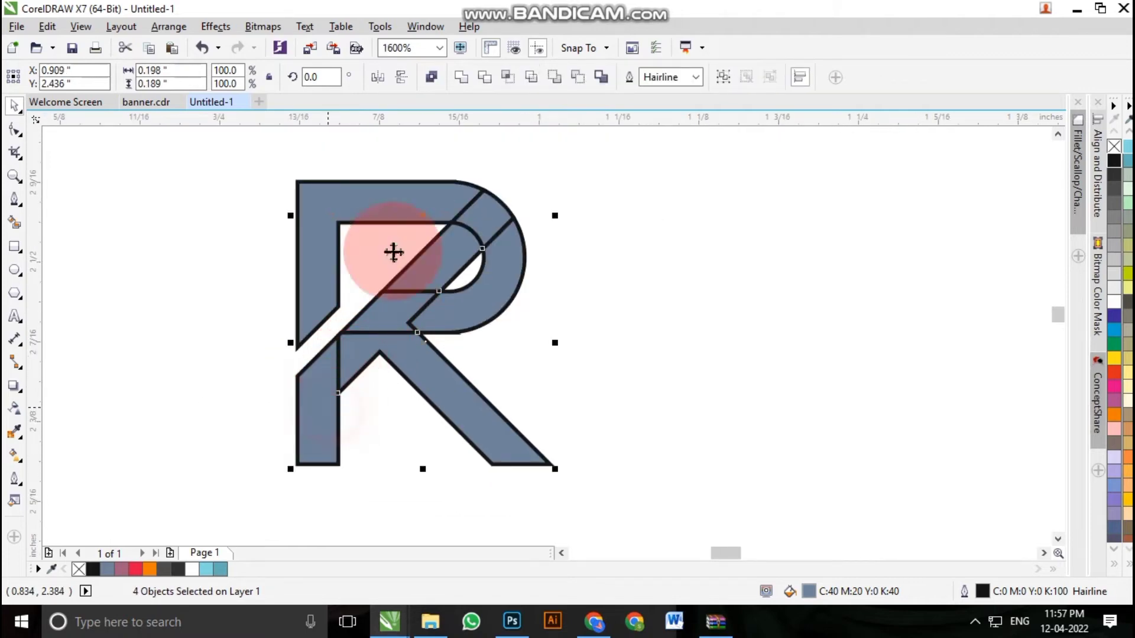
left_click(461, 80)
left_click(644, 228)
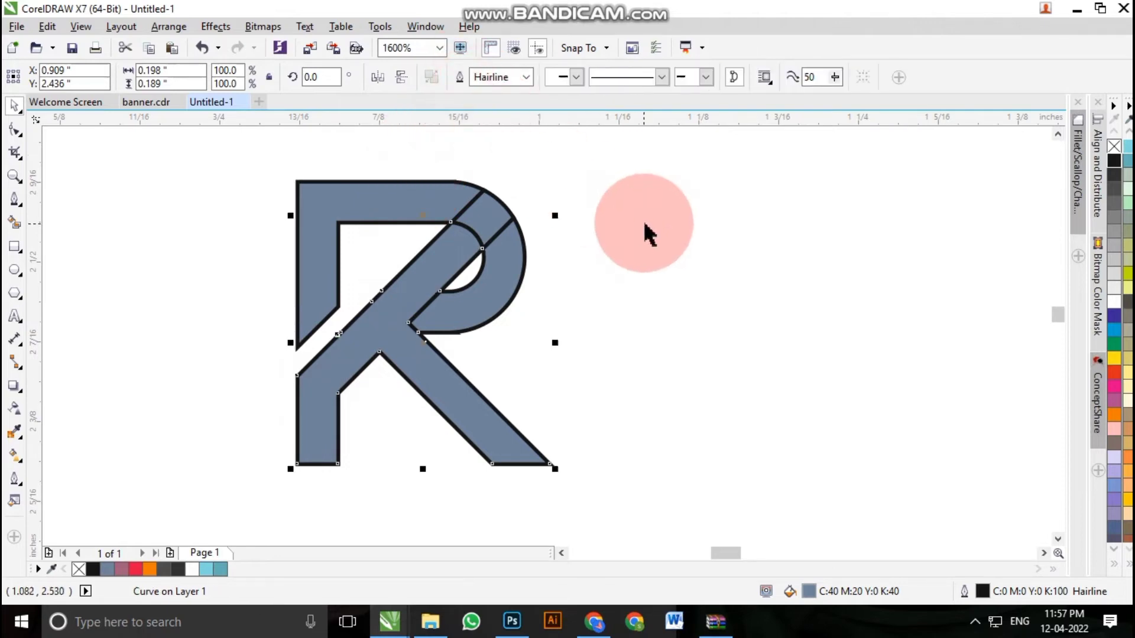
left_click(586, 228)
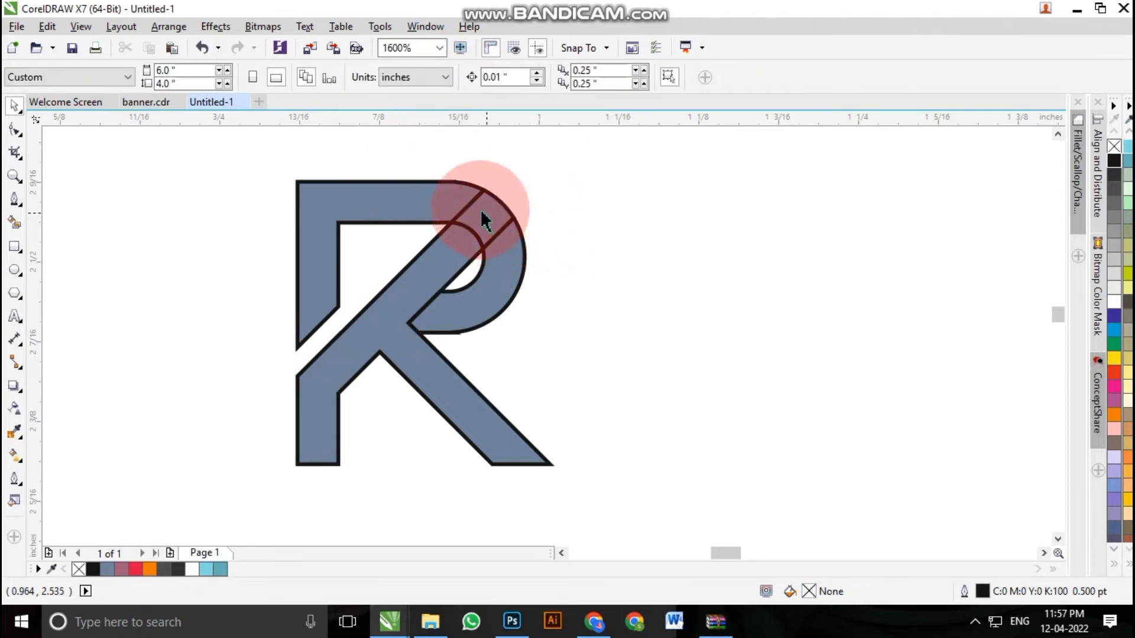
Step: Weld the P's stem-and-bar shape, the small segment at the diagonal's upper end and the bowl into one P shape
left_click(457, 210)
left_click(481, 225, "shift")
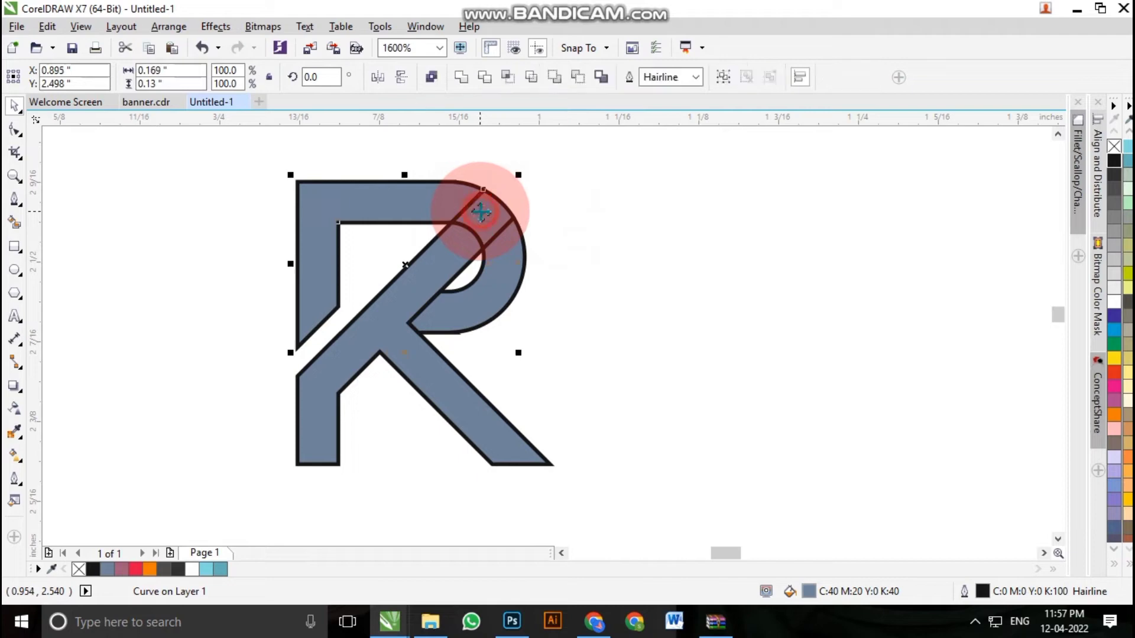
left_click(466, 79)
left_click(640, 246)
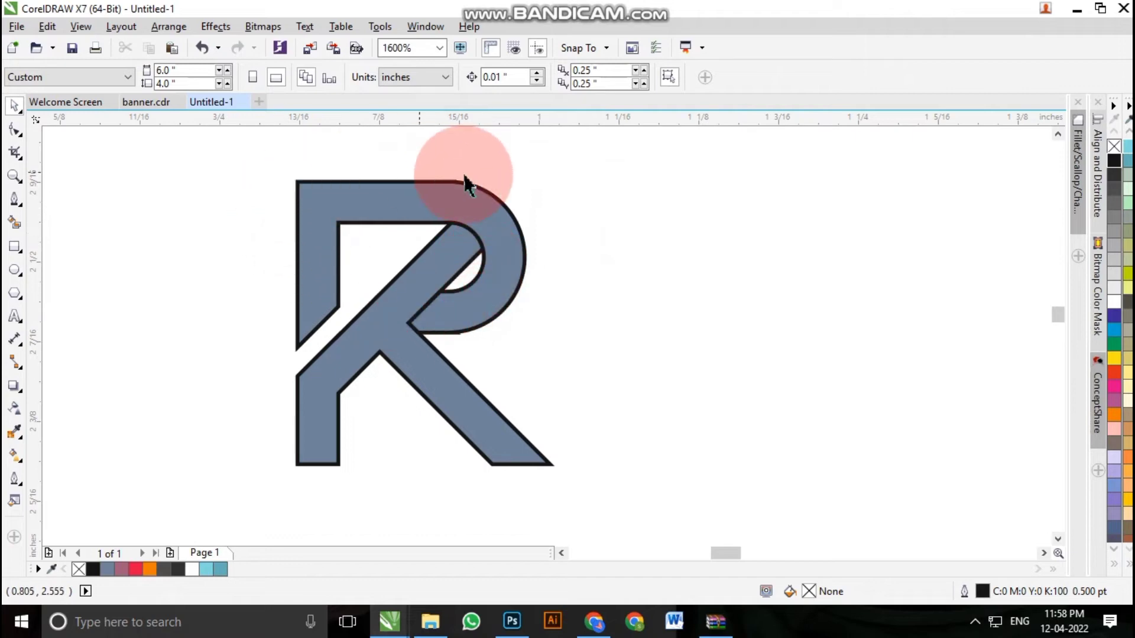
Step: Remove the outline from both the P and K shapes
scroll(472, 304, "down", 1)
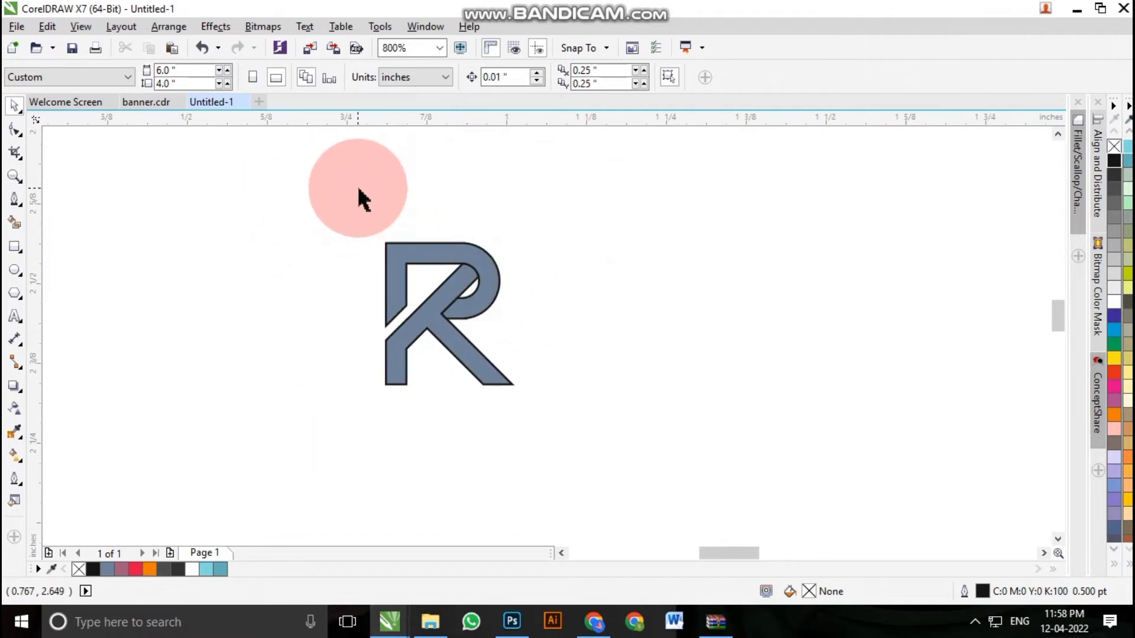
left_click_drag(357, 188, 558, 417)
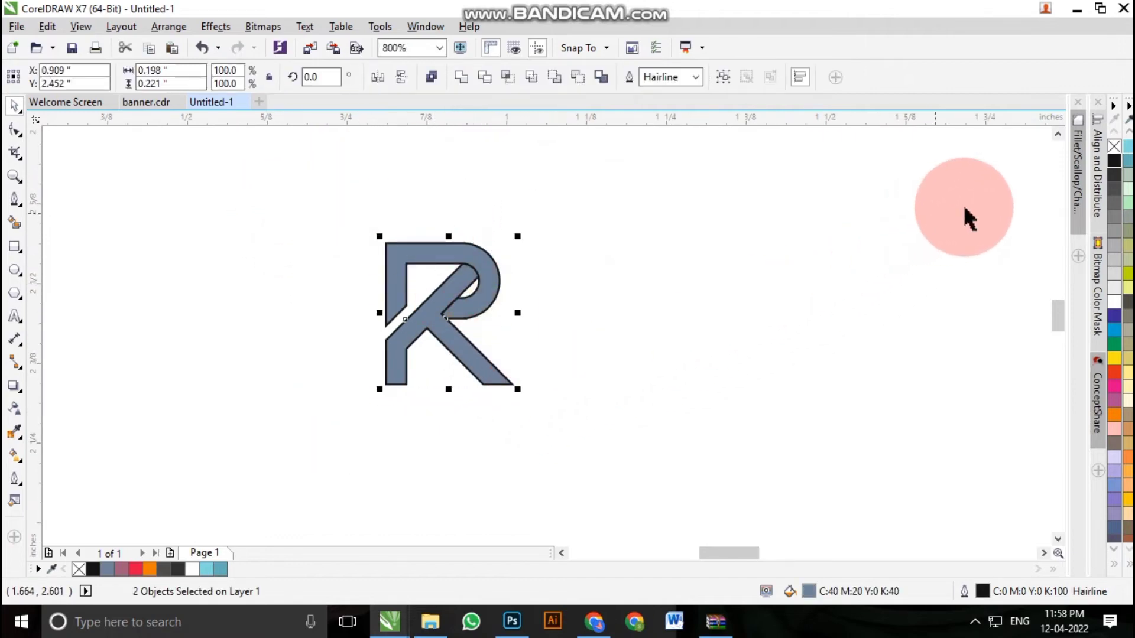
right_click(1115, 147)
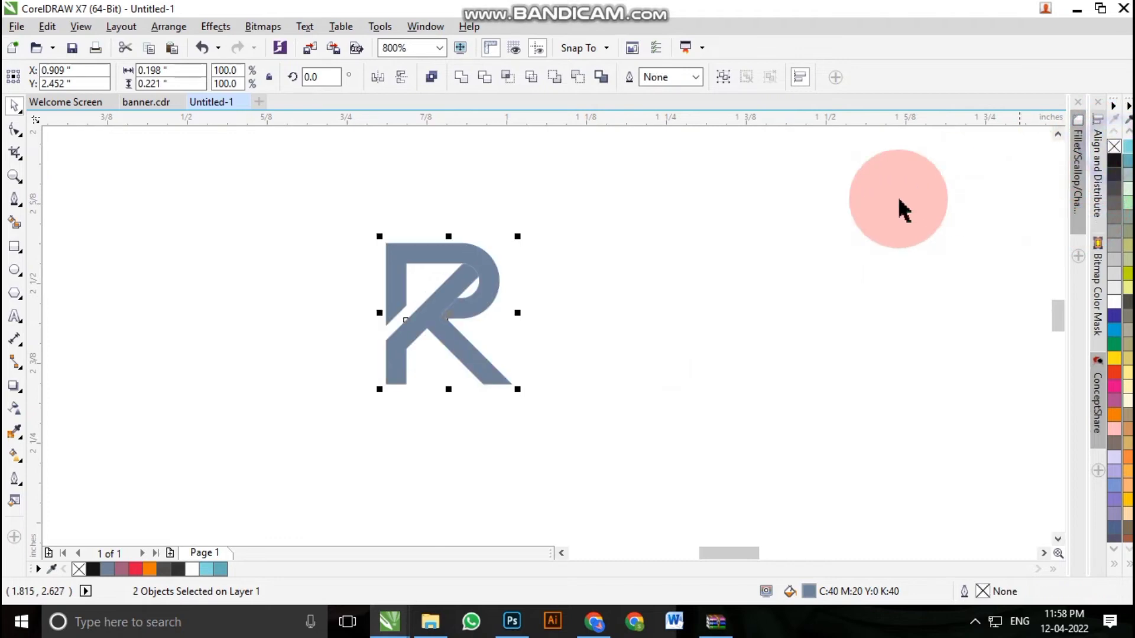
left_click(712, 274)
Step: Fill the P shape with light cyan and the K shape with teal (C:60 M:0 Y:20 K:20)
scroll(456, 294, "up", 1)
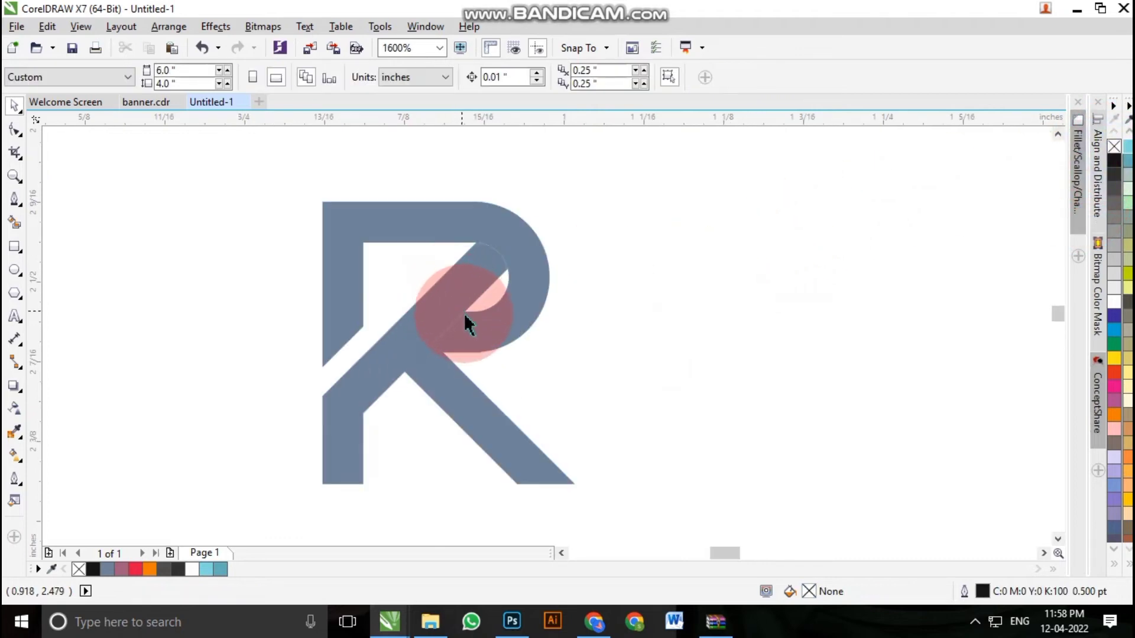
left_click(489, 332)
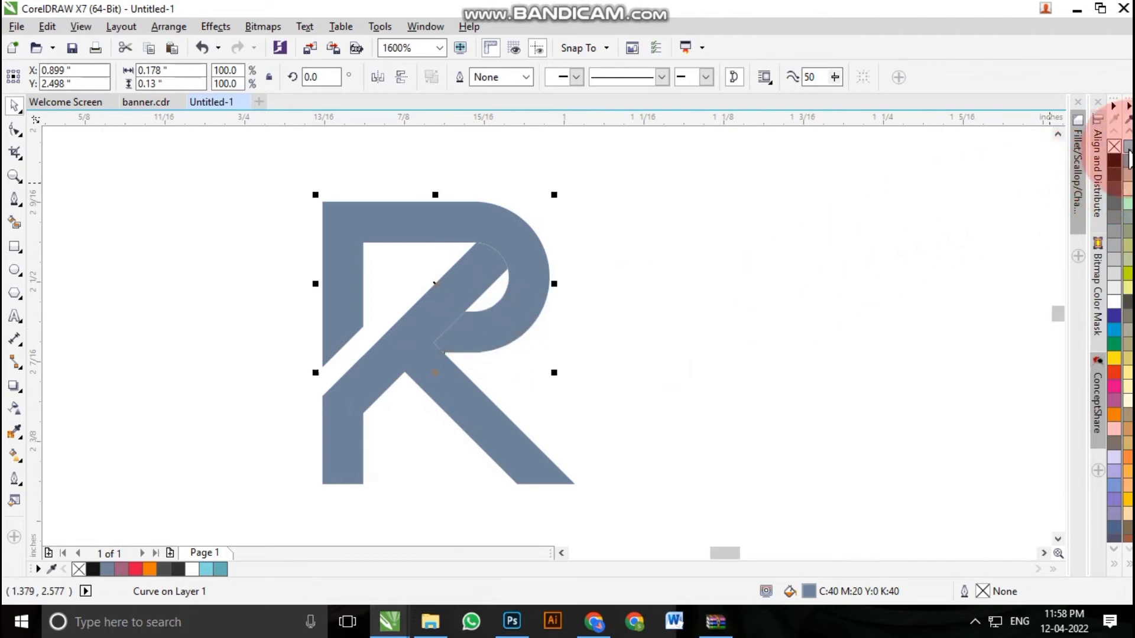
left_click(1126, 149)
left_click(756, 224)
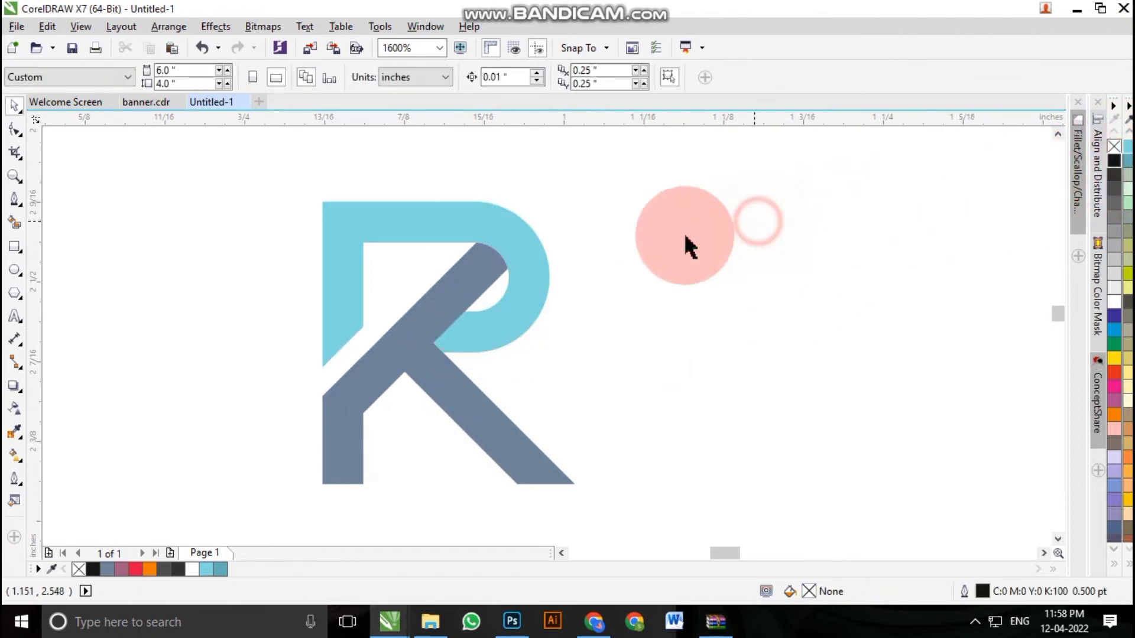
left_click(429, 340)
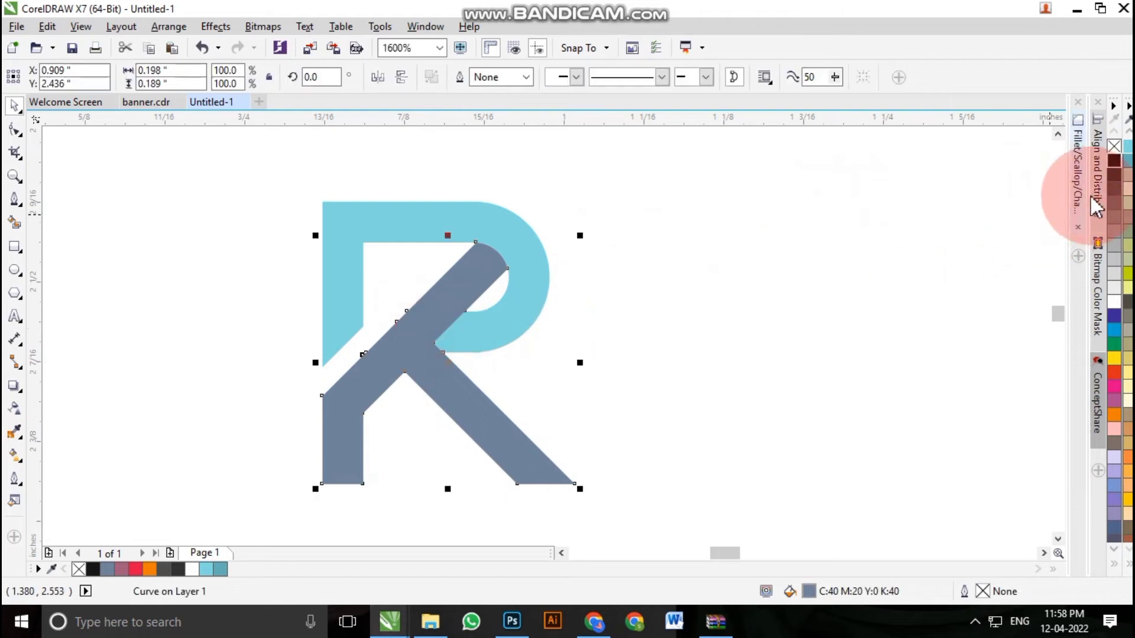
left_click(1127, 188)
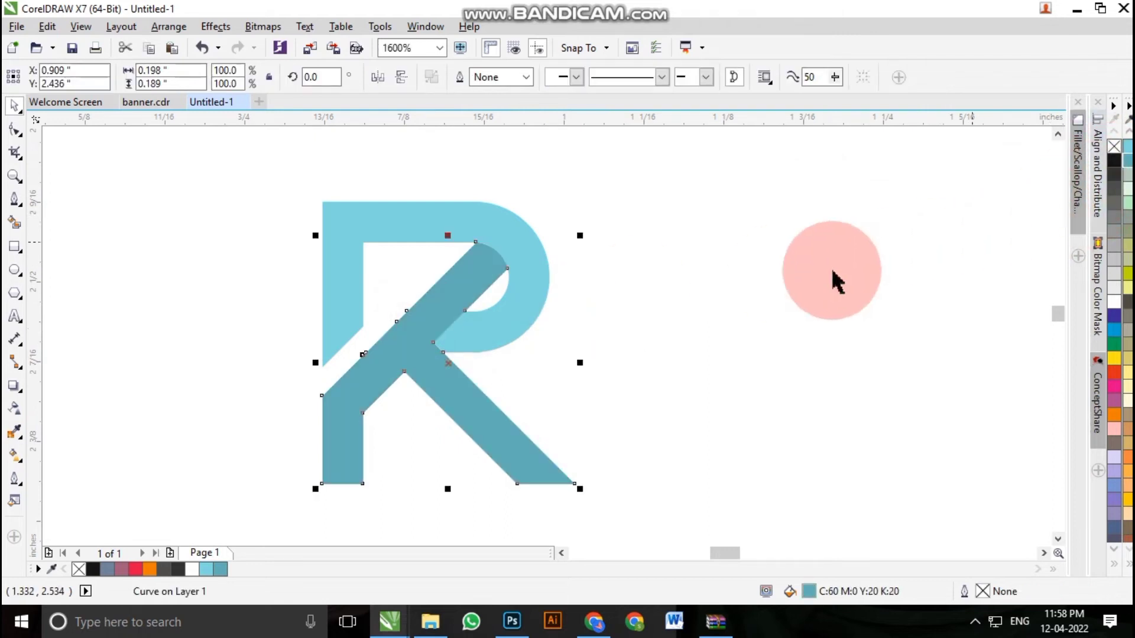
left_click(696, 282)
scroll(454, 286, "down", 2)
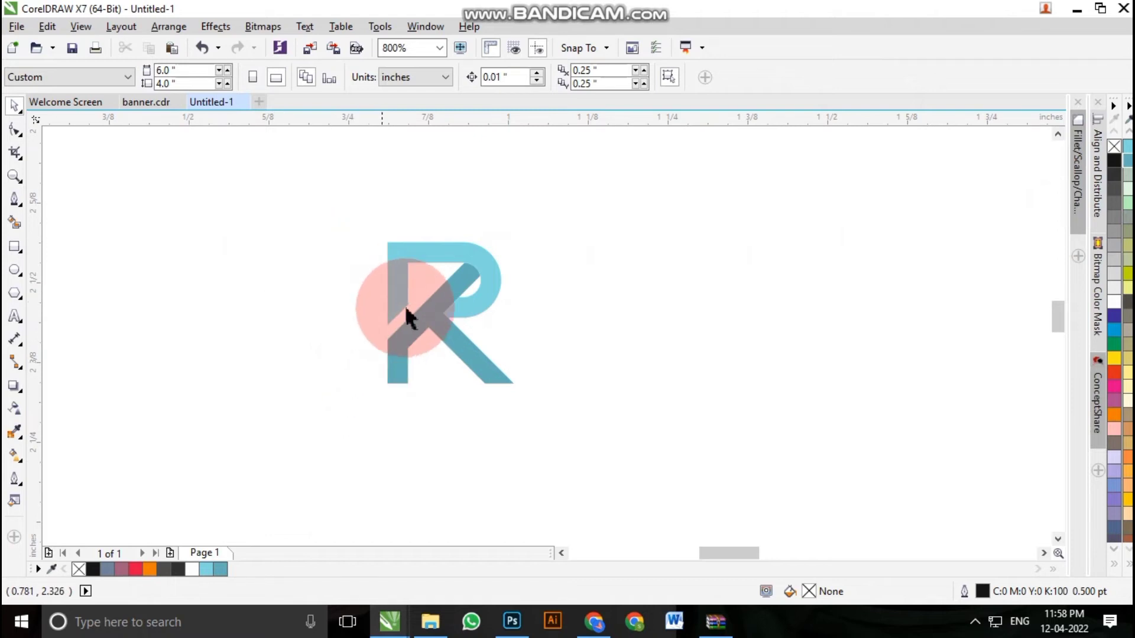
left_click_drag(272, 170, 541, 438)
scroll(482, 349, "up", 2)
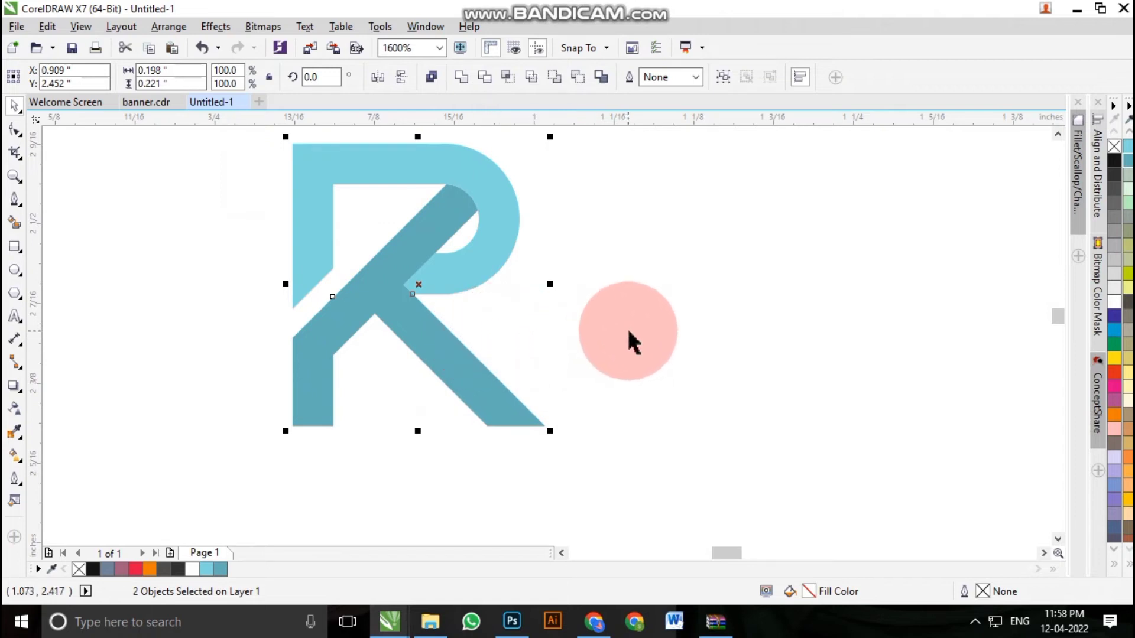
left_click(615, 329)
Step: Give the K a linear fountain fill running from light cyan at its upper tip to dark blue at the foot of its stem
double_click(437, 340)
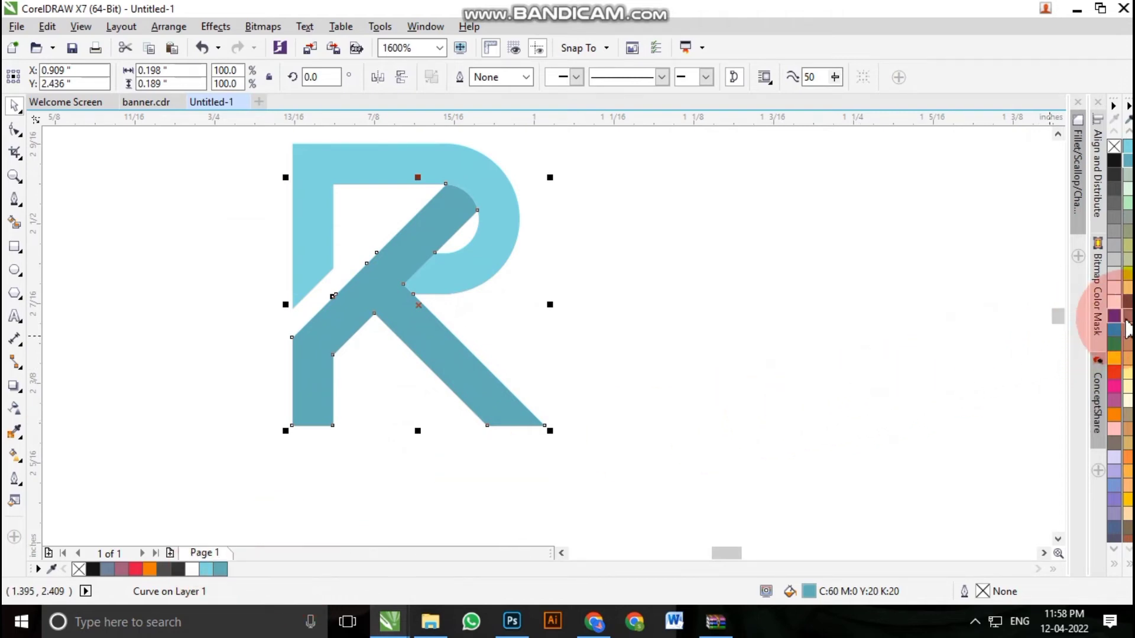
left_click(16, 456)
left_click_drag(451, 192, 333, 437)
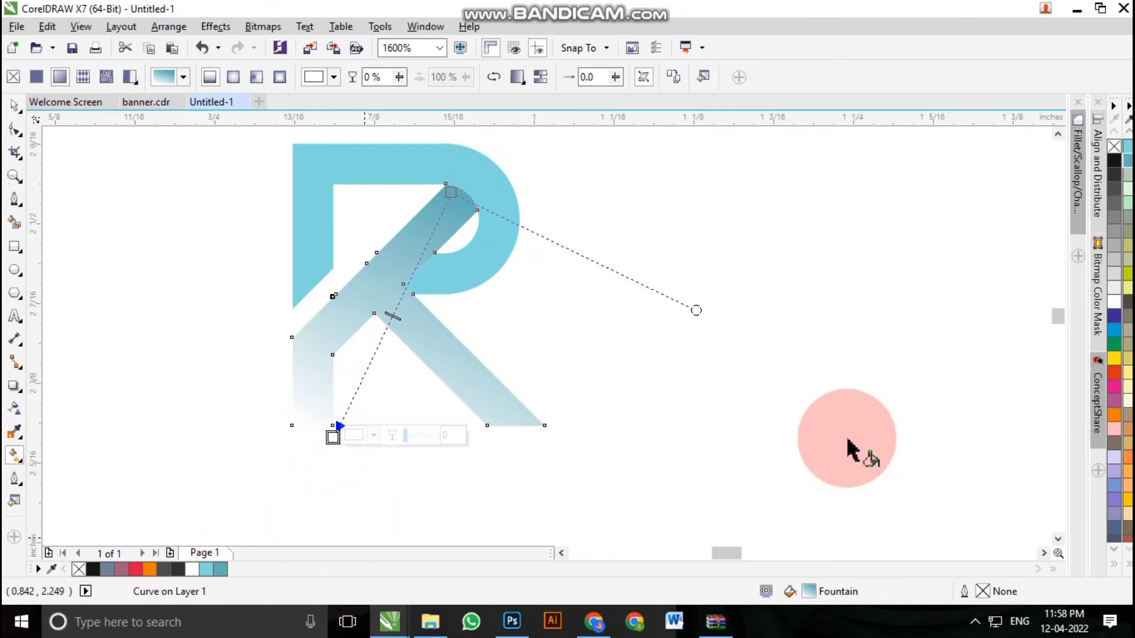
left_click(1116, 321)
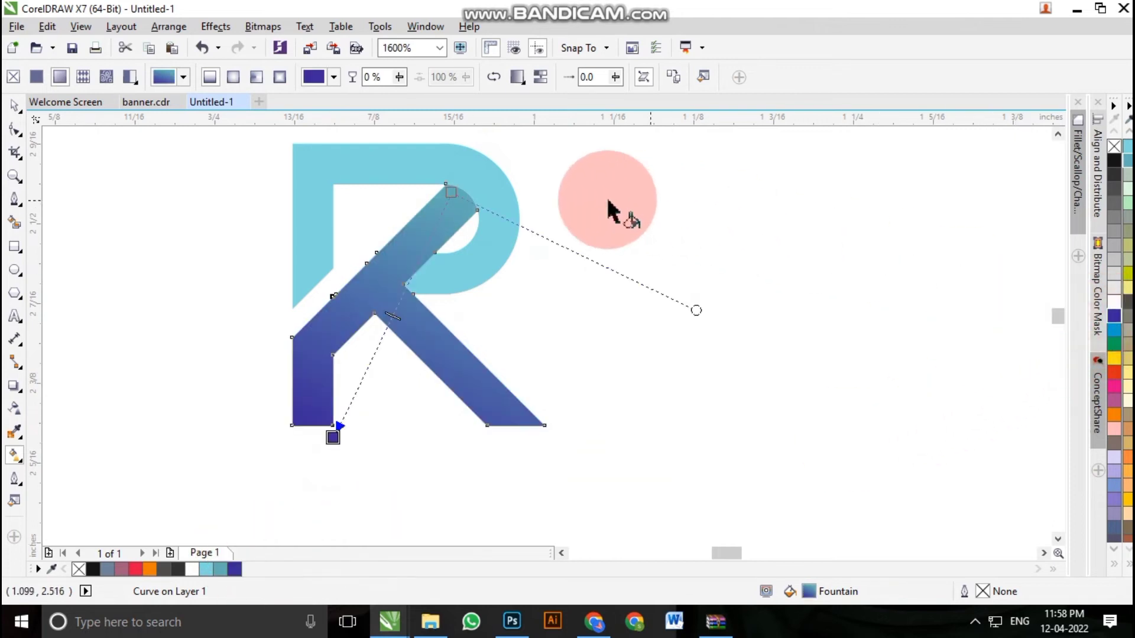
left_click(451, 191)
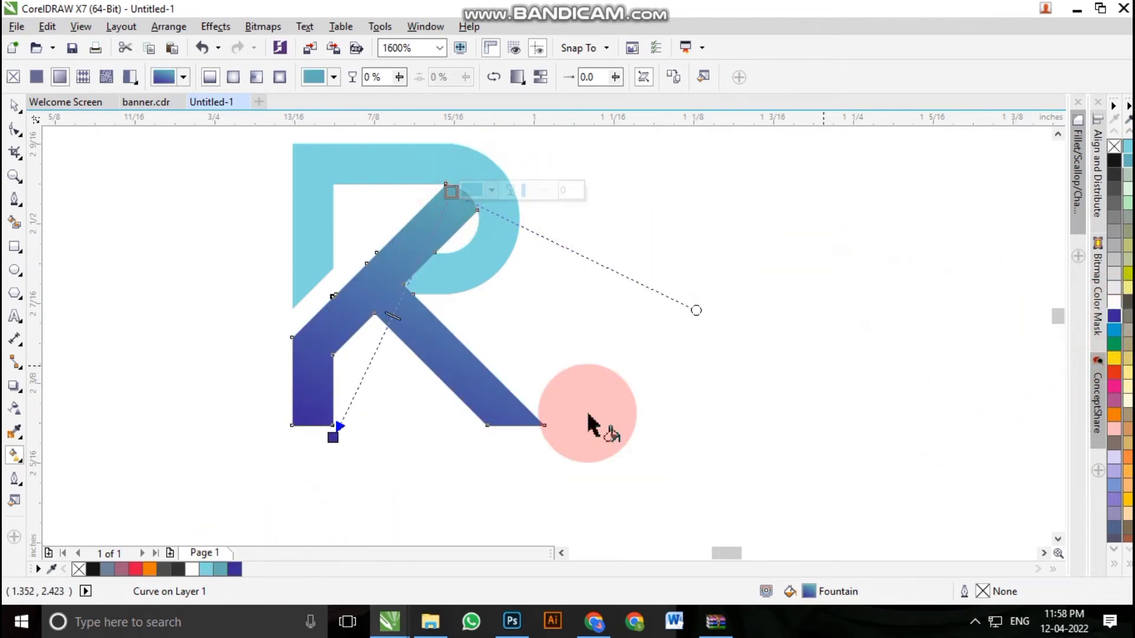
left_click(207, 569)
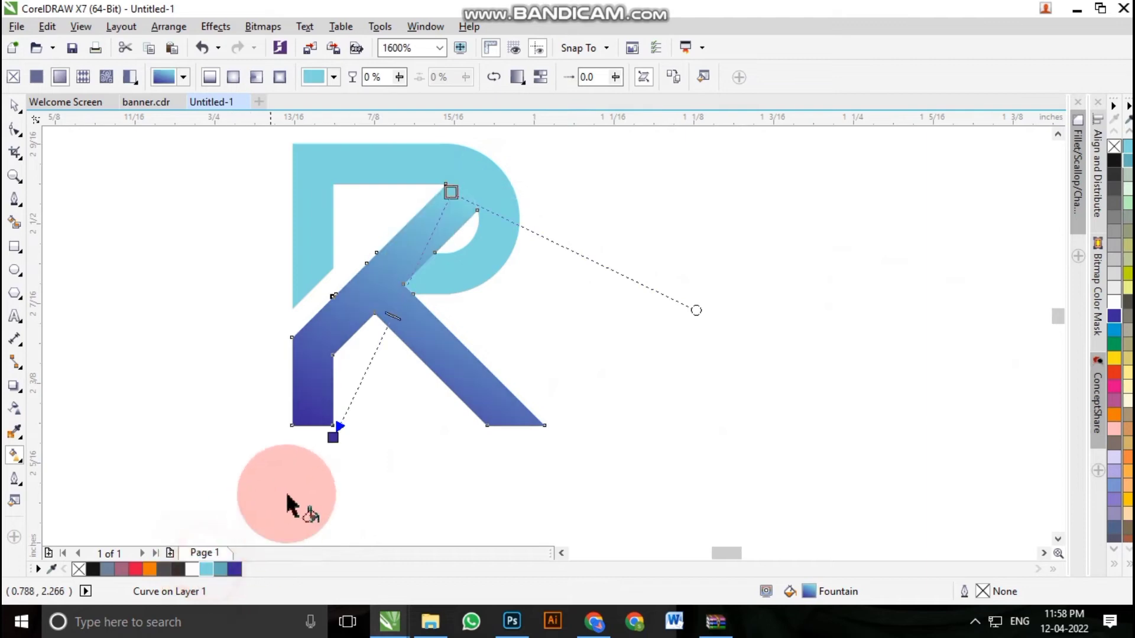
Step: Extend the dark blue end of the K's gradient outward, below and left of the stem's foot
left_click(342, 427)
left_click_drag(328, 441, 283, 480)
left_click(347, 337)
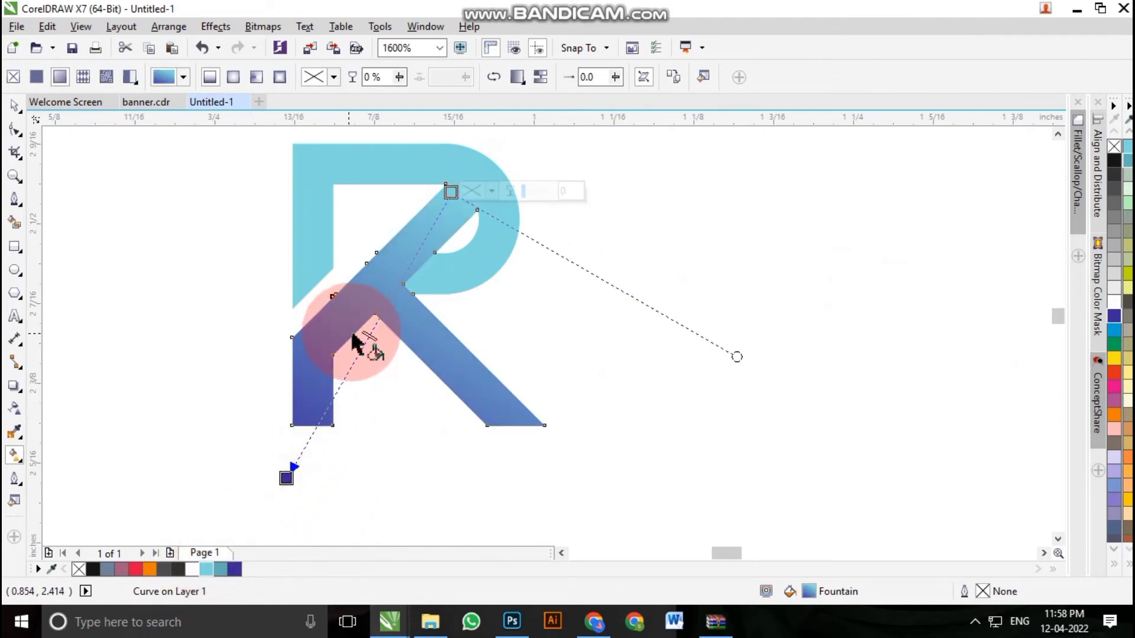
left_click(11, 107)
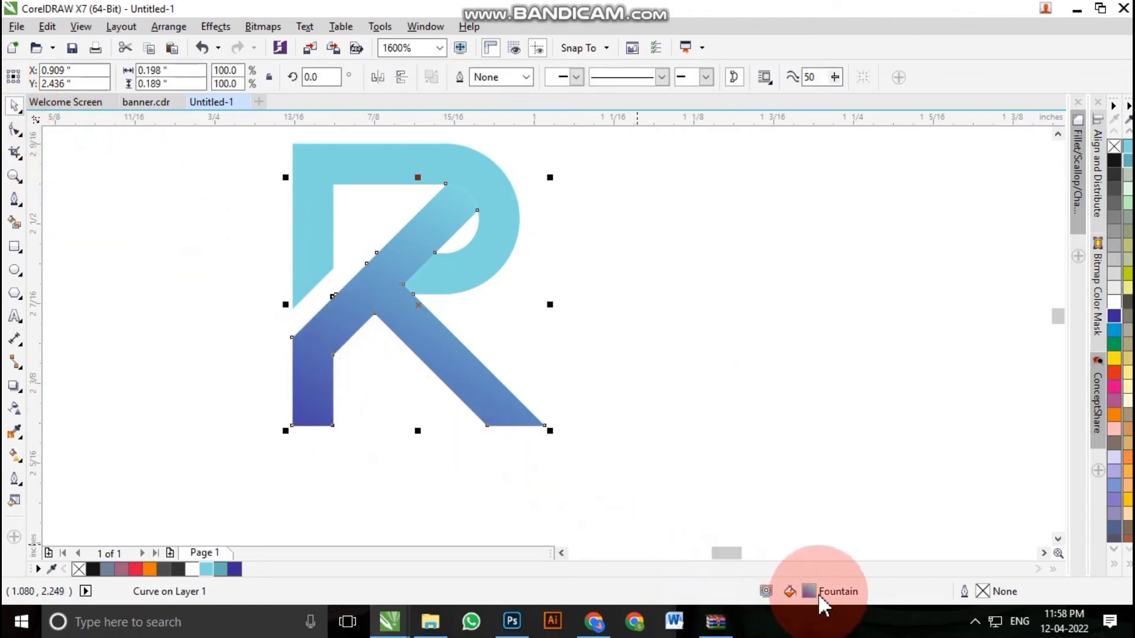
Step: Copy the K's cyan-to-dark-blue fountain fill onto the P shape
left_click(583, 379)
left_click_drag(418, 181, 406, 187)
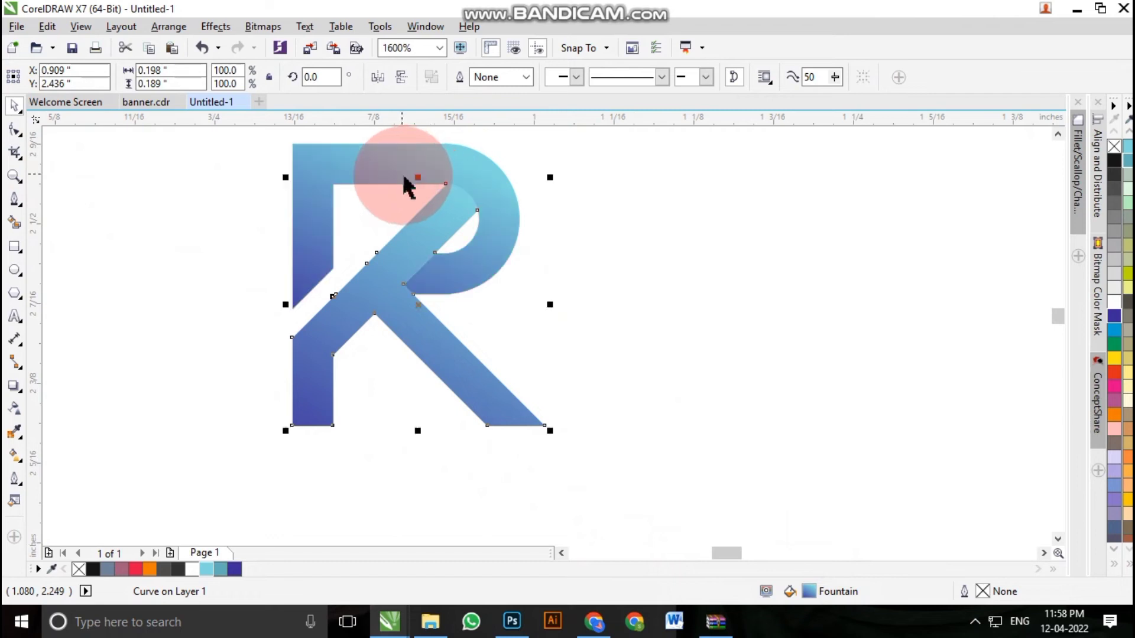
left_click(712, 259)
Step: Try running the P's gradient diagonally, from light cyan beyond its upper-left corner to dark blue below the bowl's lower end
left_click(349, 165)
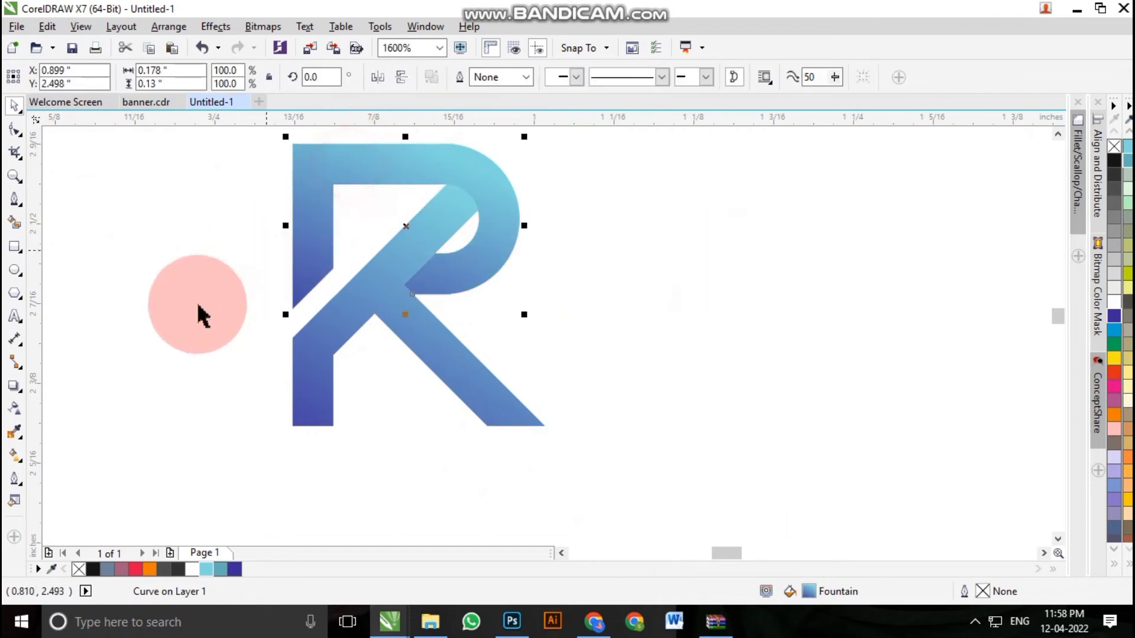
left_click(14, 456)
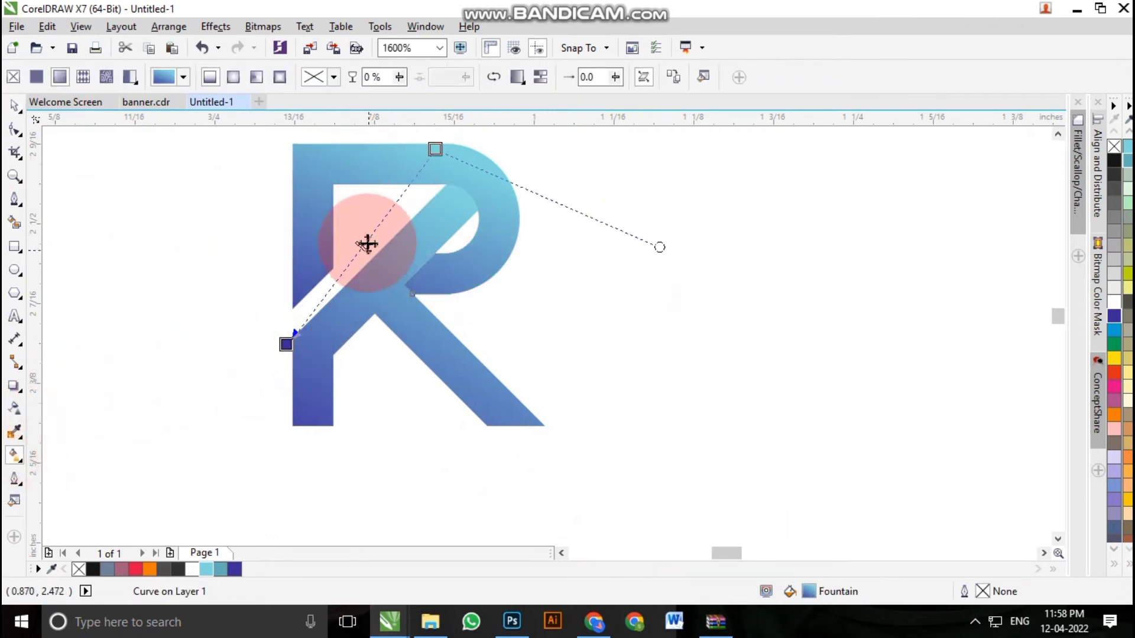
left_click_drag(287, 344, 419, 293)
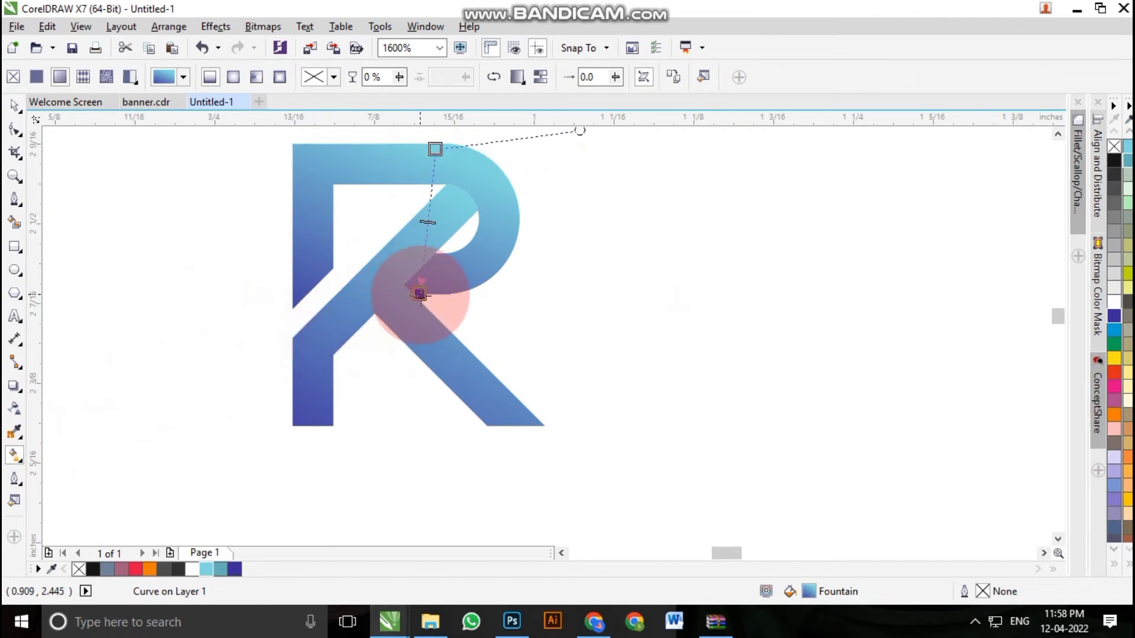
left_click(435, 149)
left_click_drag(435, 149, 281, 126)
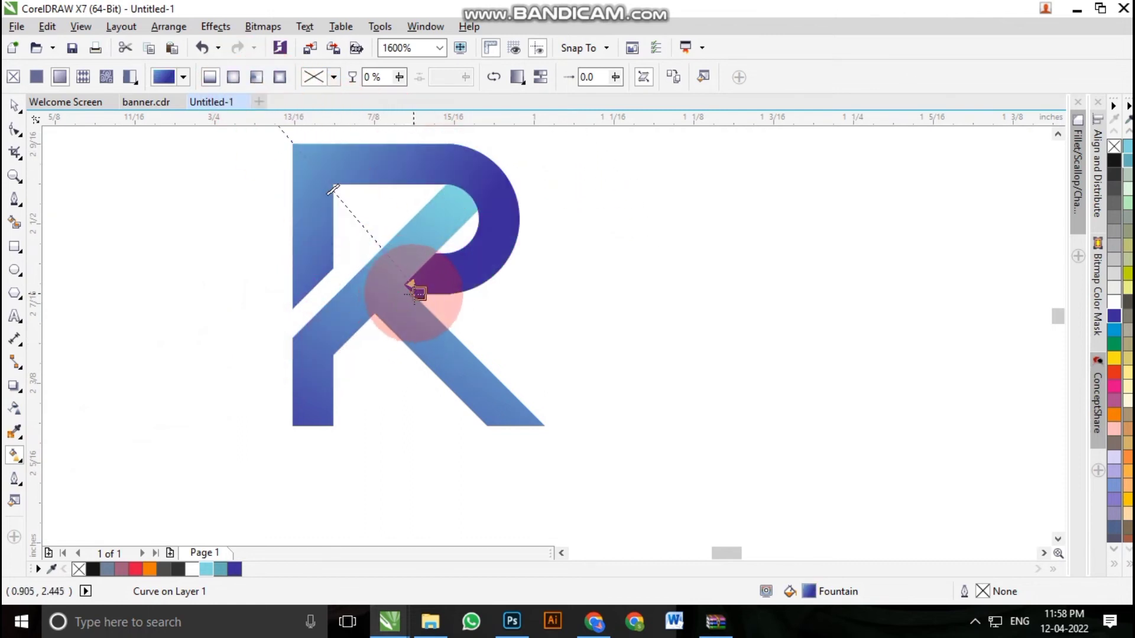
left_click_drag(419, 299, 466, 339)
Step: Turn the P's gradient nearly vertical, with light cyan just above its top edge and dark blue well below the logo
scroll(467, 340, "down", 1)
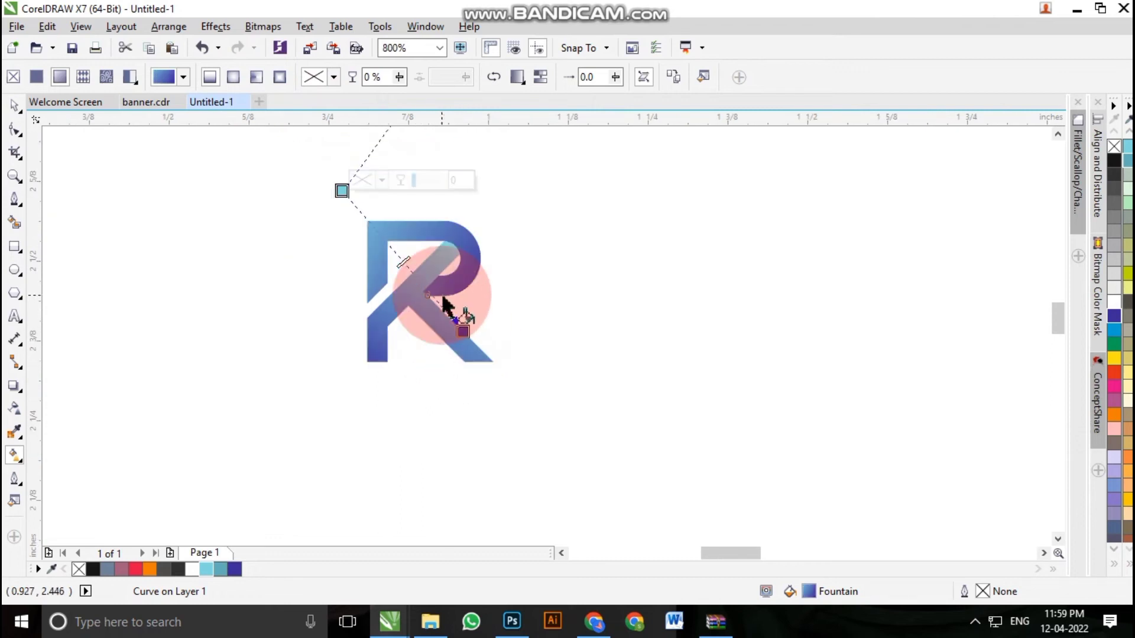
left_click(342, 190)
left_click_drag(341, 191, 398, 223)
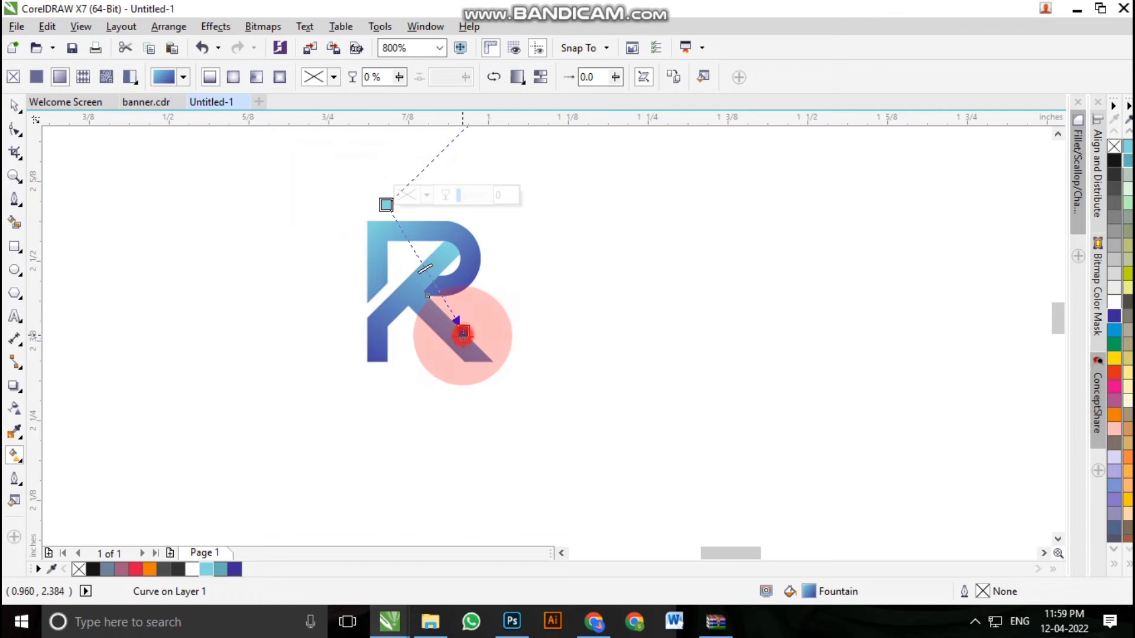
left_click_drag(463, 334, 428, 445)
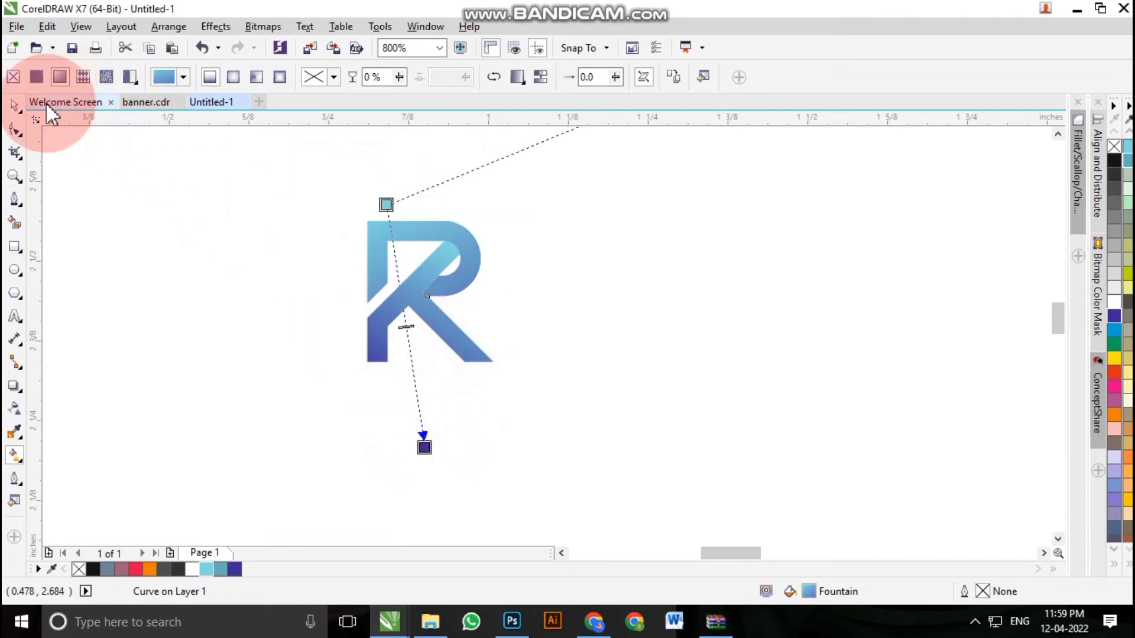
left_click(15, 105)
left_click(134, 198)
scroll(248, 231, "up", 2)
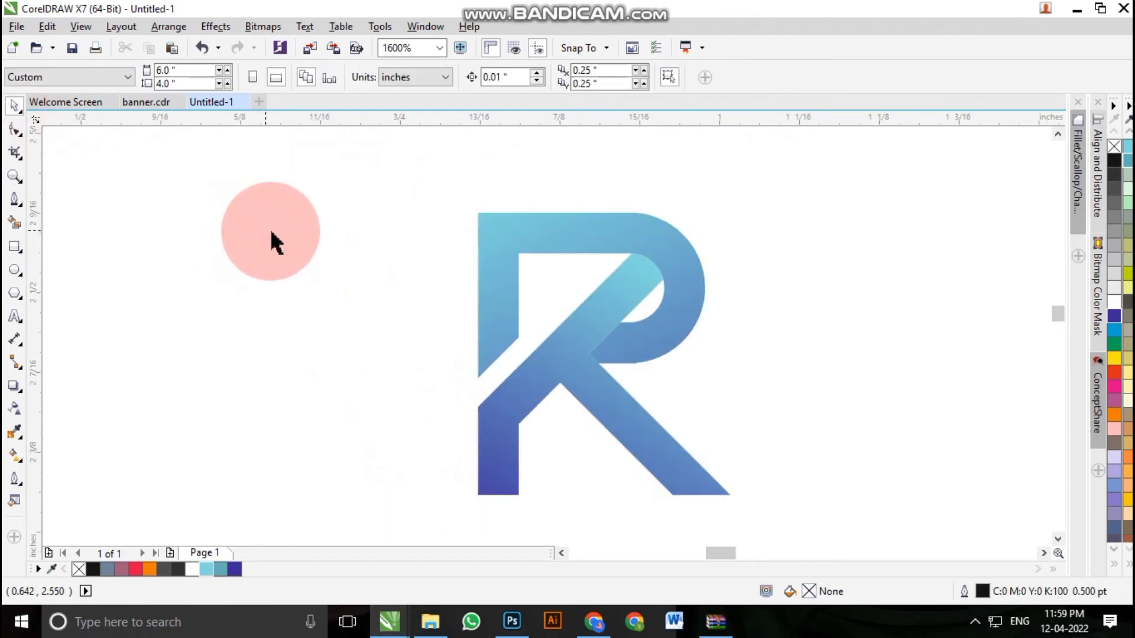
Step: Shift the light cyan end of the P's gradient down and right, to the K's upper tip inside the bowl
scroll(422, 236, "down", 1)
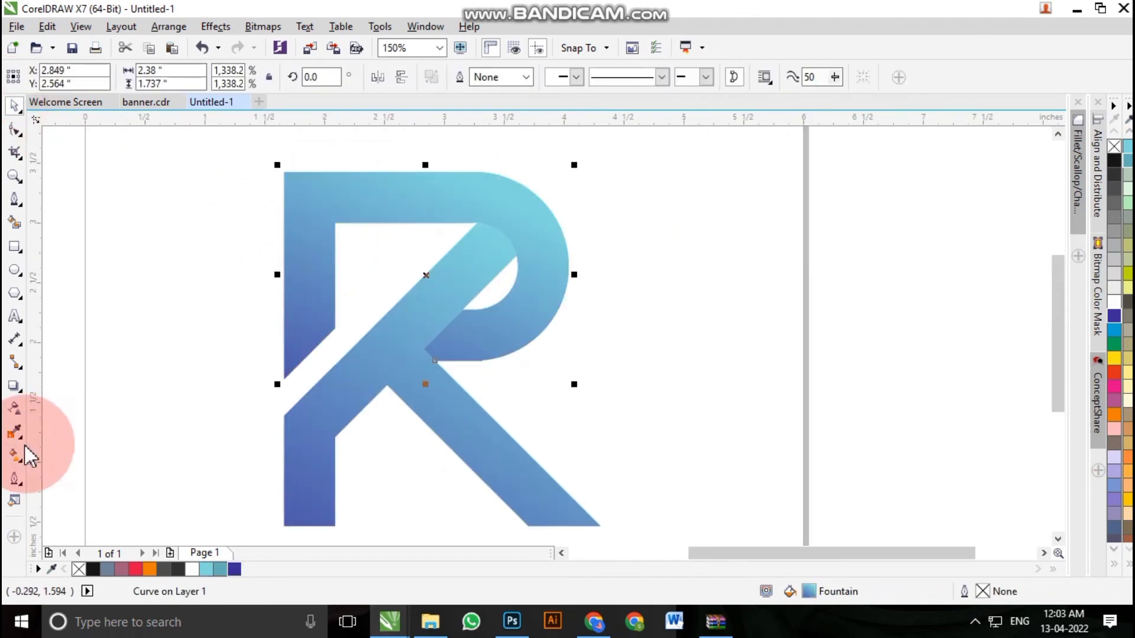
left_click(15, 456)
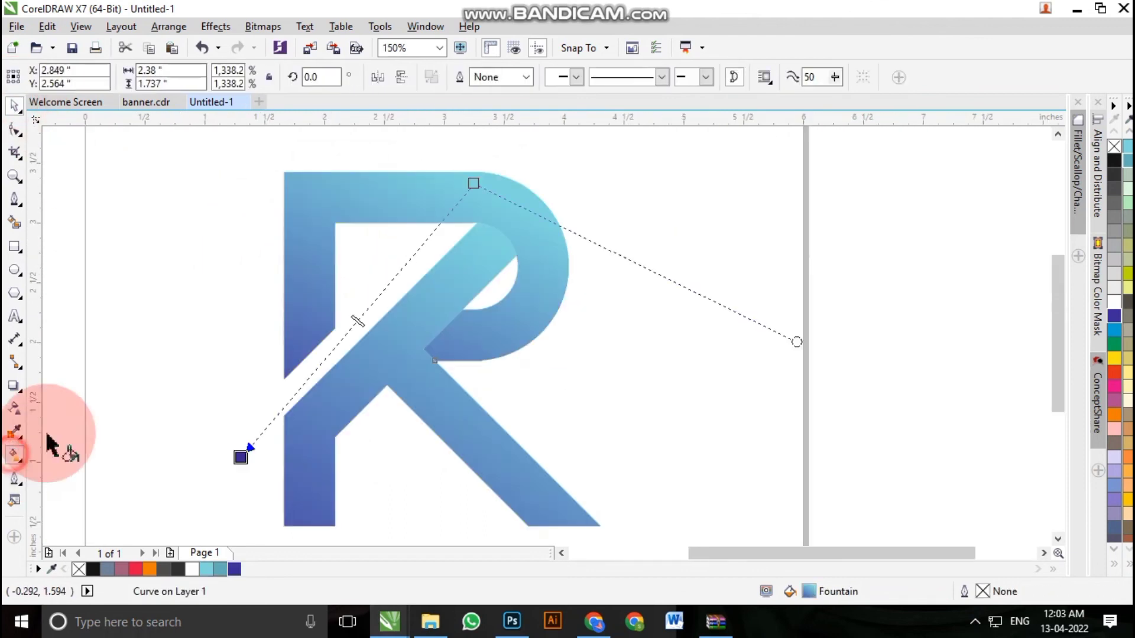
left_click_drag(473, 183, 501, 233)
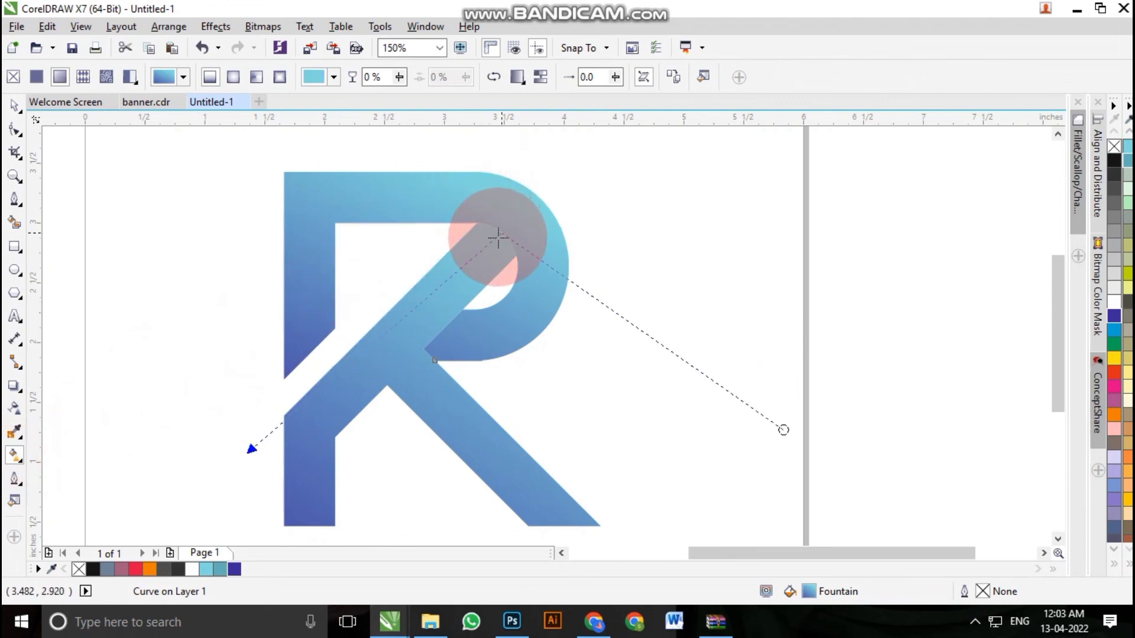
left_click(14, 107)
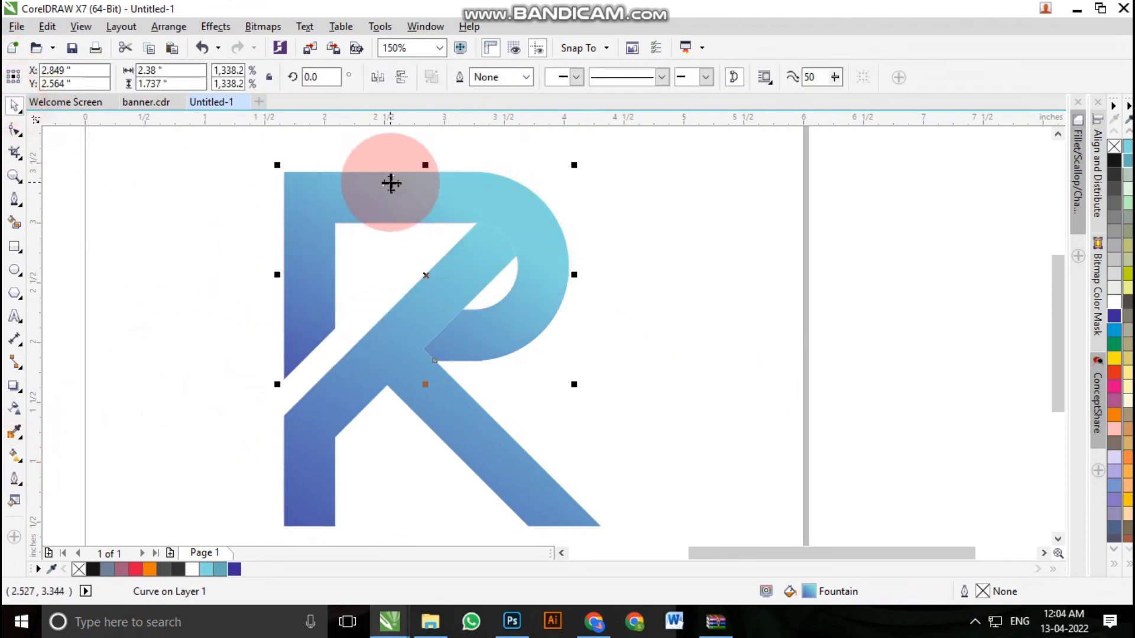
Step: Move the light cyan end of the K's gradient slightly left and down within the upper tip of its diagonal arm
scroll(390, 182, "down", 2)
left_click(636, 211)
left_click(398, 284)
left_click(61, 396)
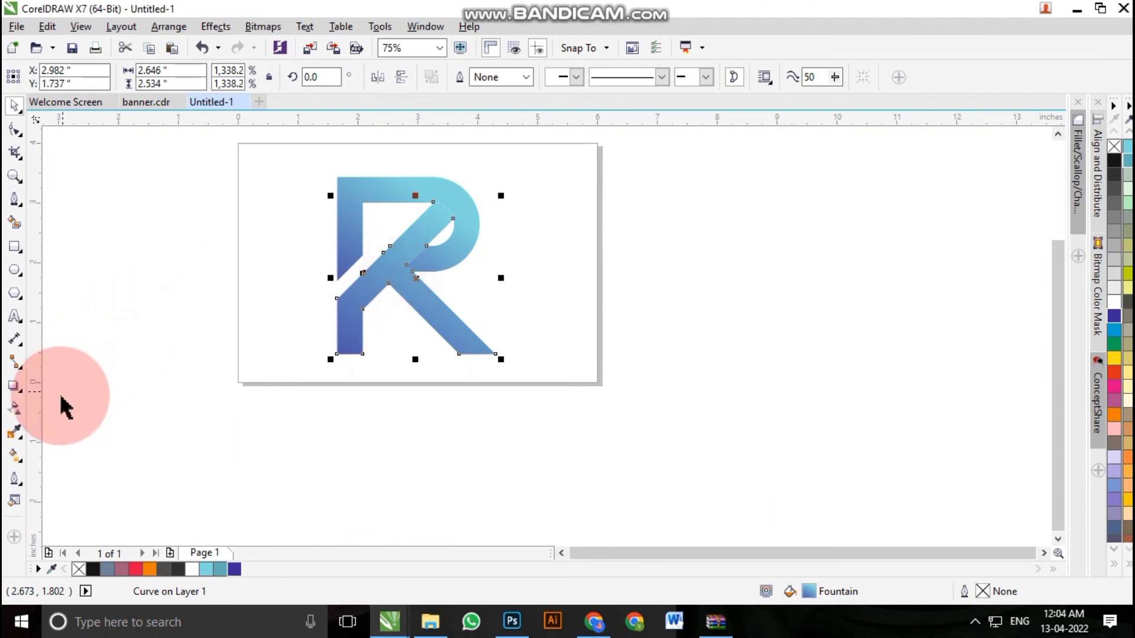
left_click(18, 459)
scroll(436, 208, "up", 4)
left_click(417, 190)
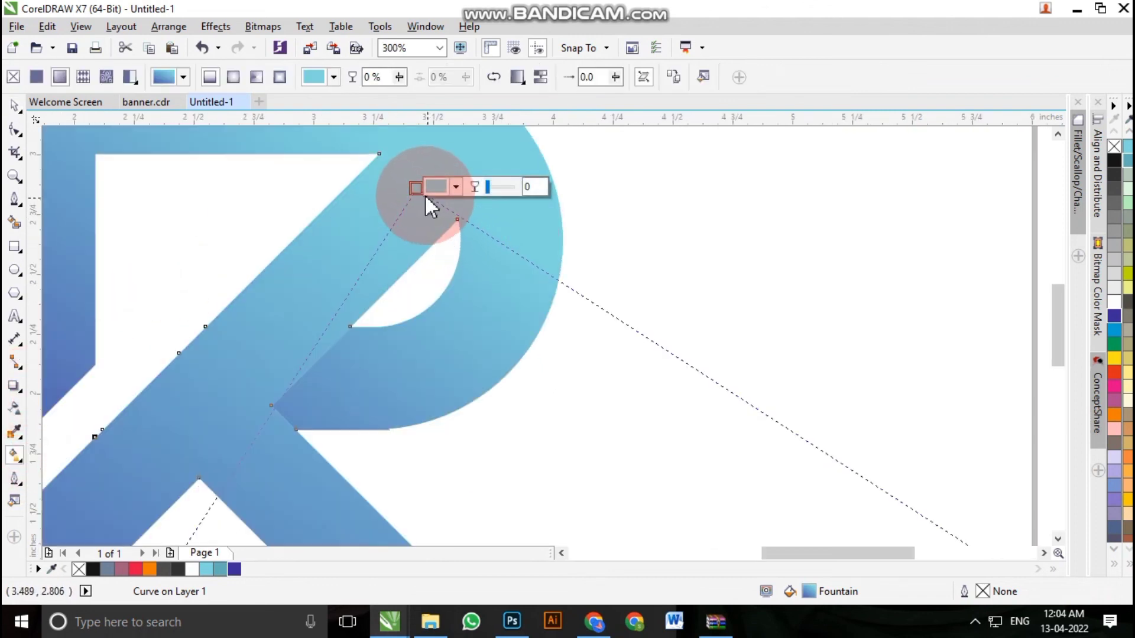
mouse_move(415, 188)
left_mouse_down()
mouse_move(429, 173)
mouse_move(401, 195)
left_mouse_up()
scroll(401, 194, "down", 1)
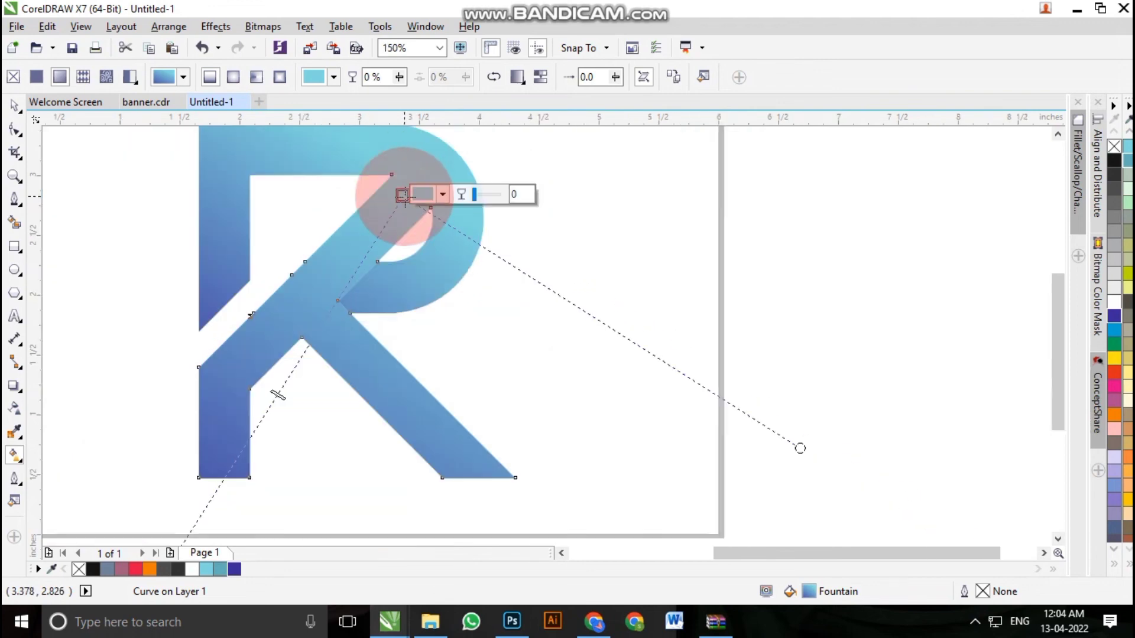
scroll(305, 366, "down", 1)
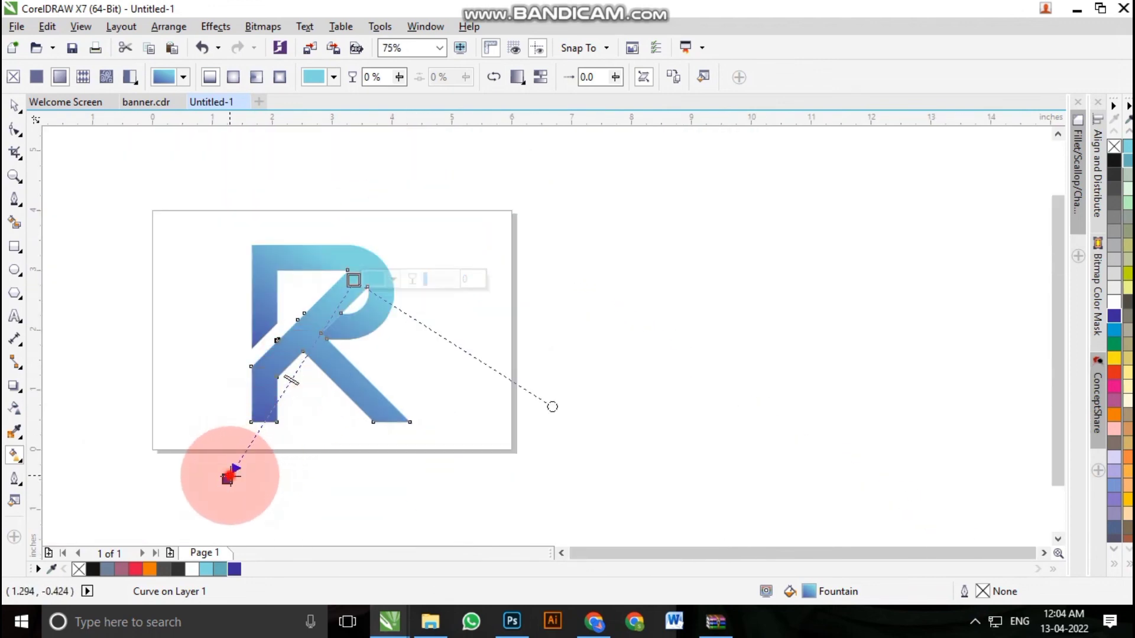
Step: Swing the dark blue end of the K's gradient beyond its right leg's foot and raise the light cyan end slightly
left_click_drag(229, 476, 476, 446)
left_click(419, 367)
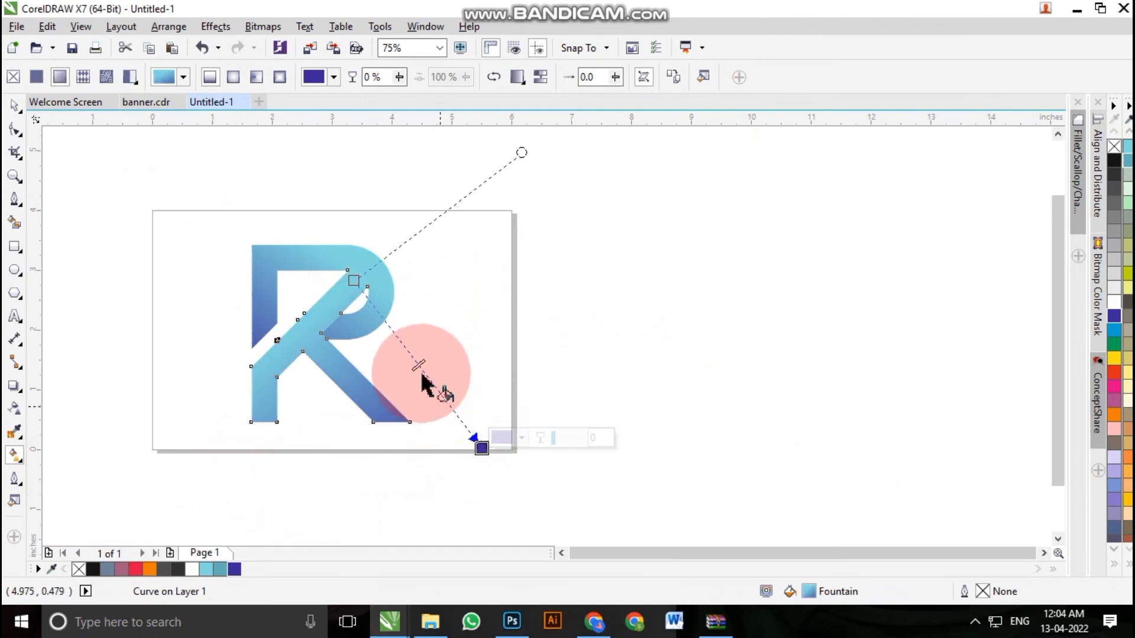
left_click(482, 447)
left_click_drag(354, 280, 354, 270)
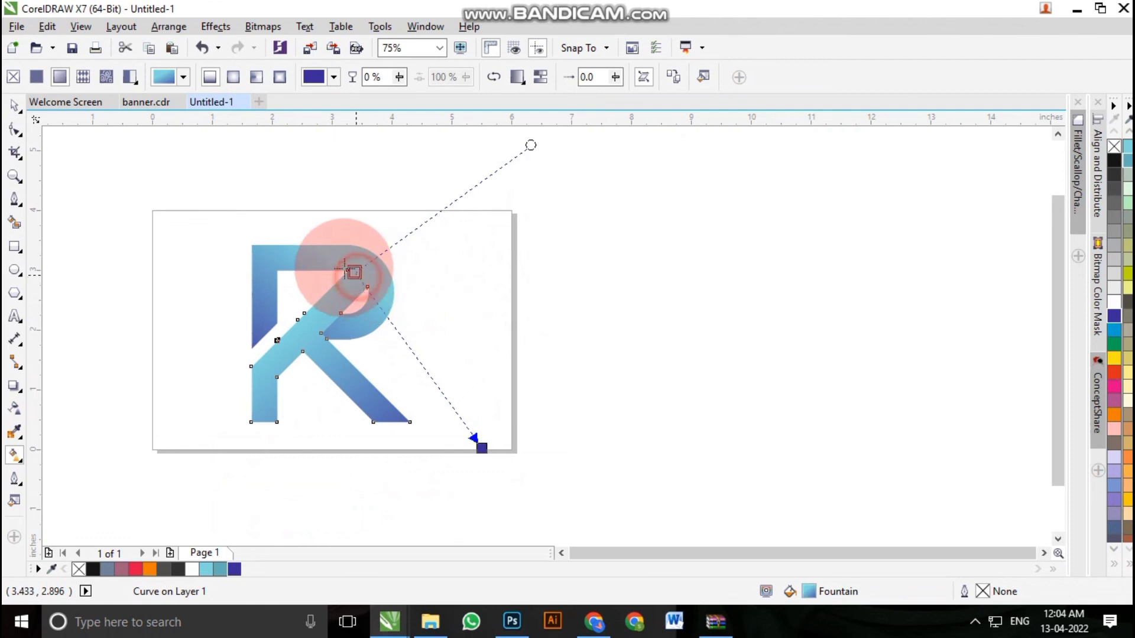
scroll(375, 363, "up", 2)
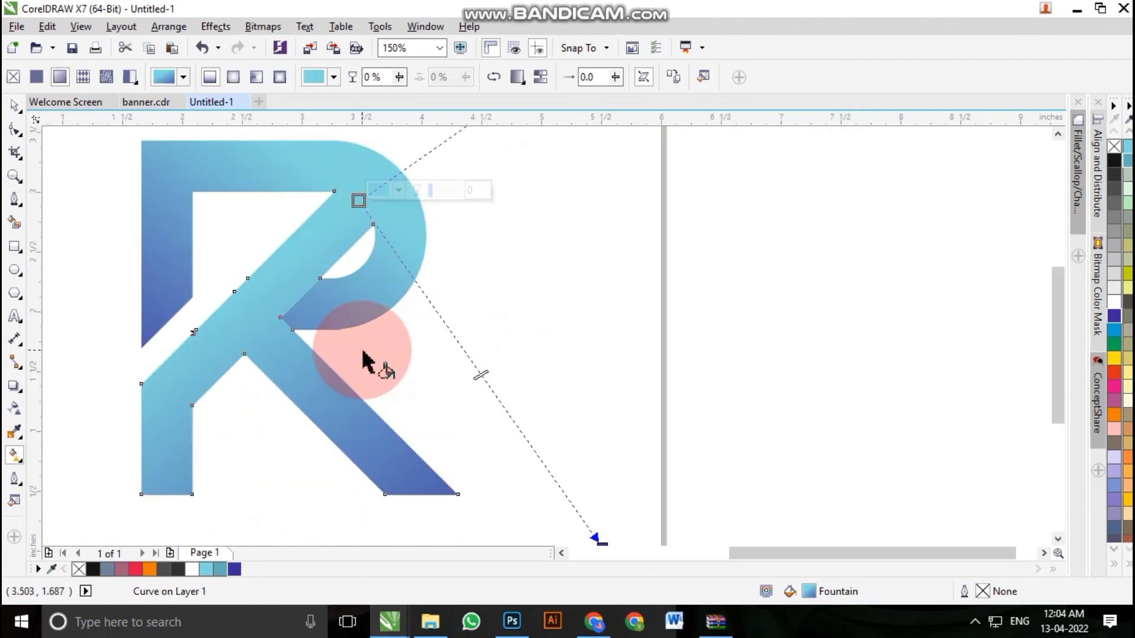
left_click(14, 105)
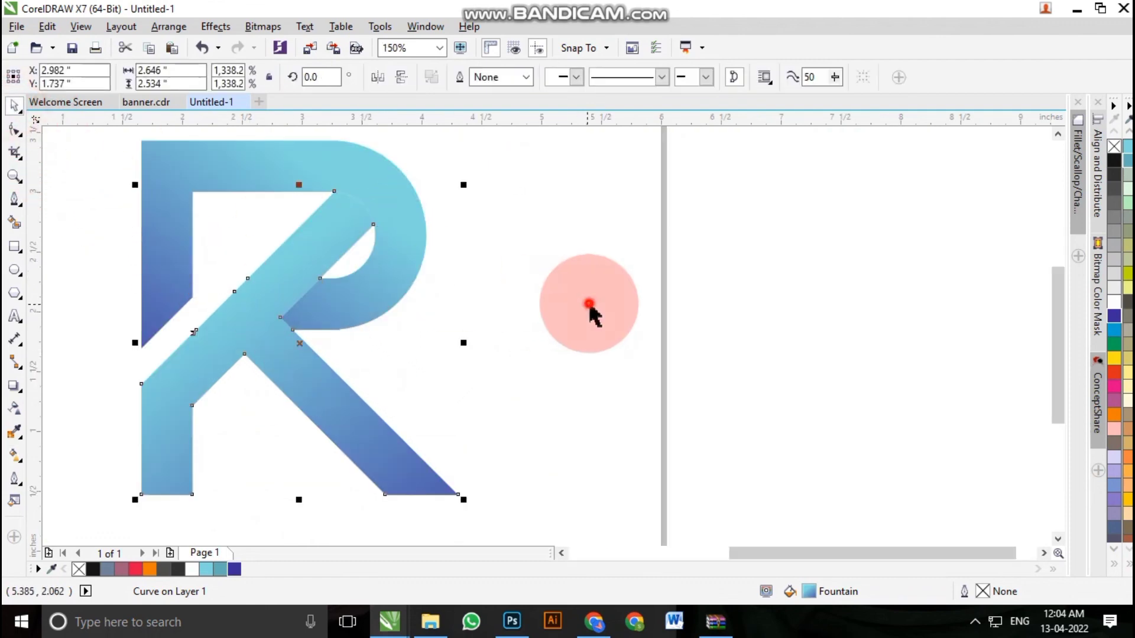
left_click(480, 312)
Step: Preview the finished logo full screen and return from the preview
scroll(480, 312, "down", 2)
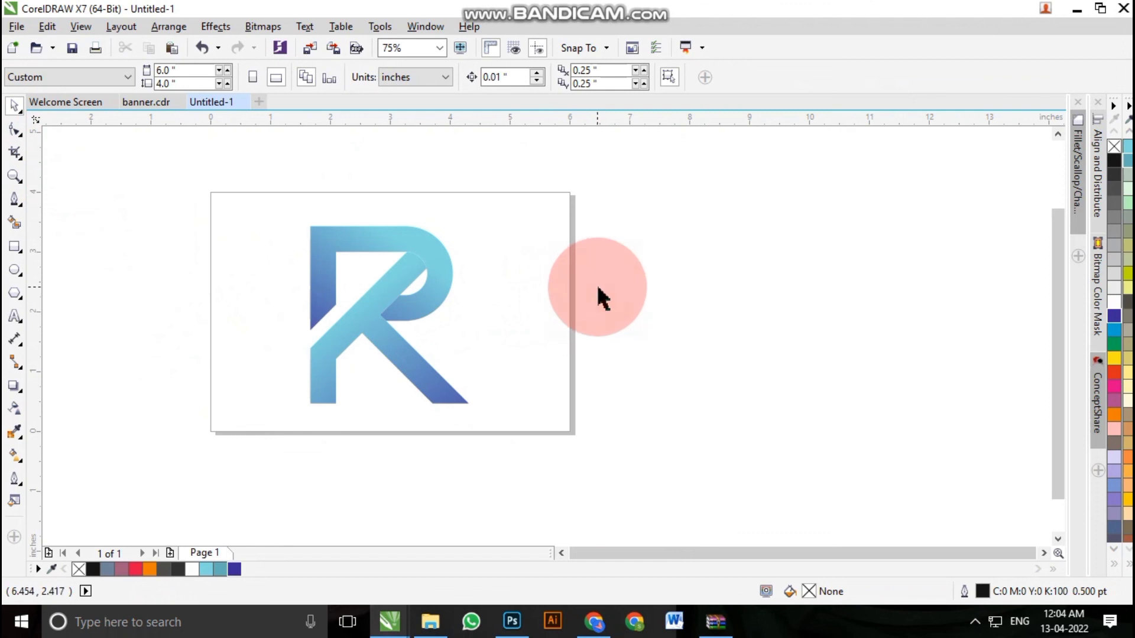
scroll(597, 285, "up", 3)
key("F9")
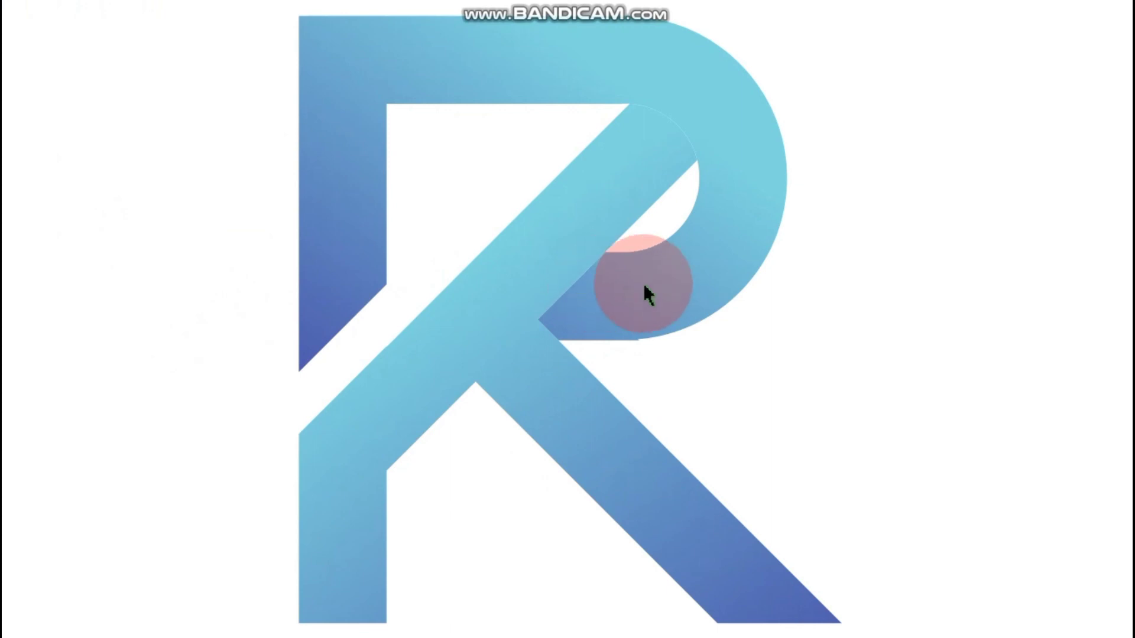
left_click(717, 296)
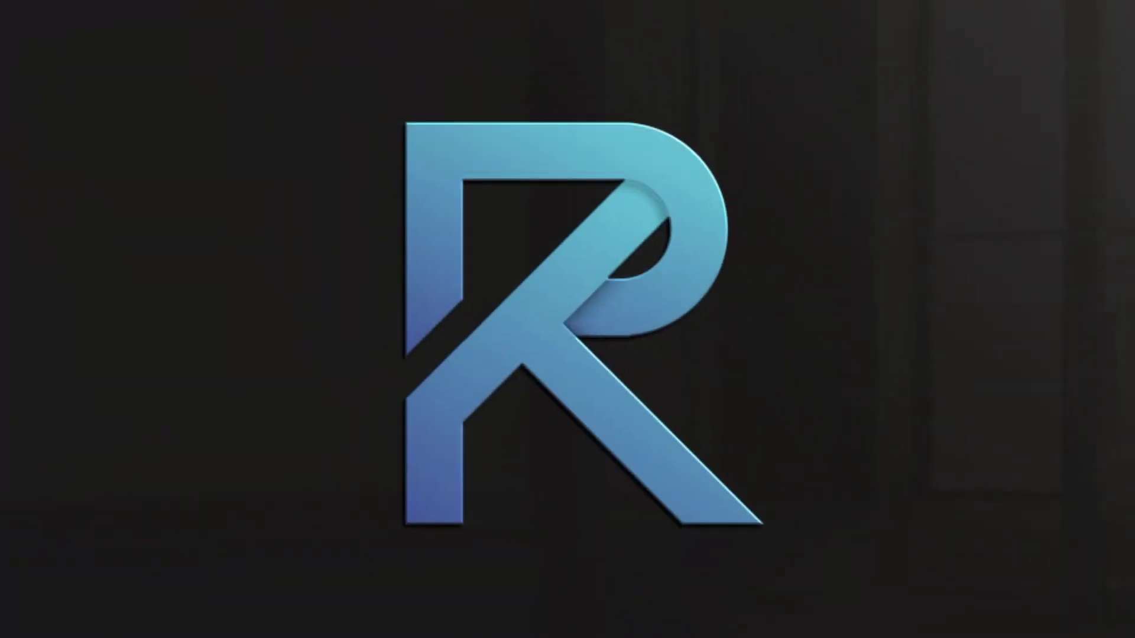